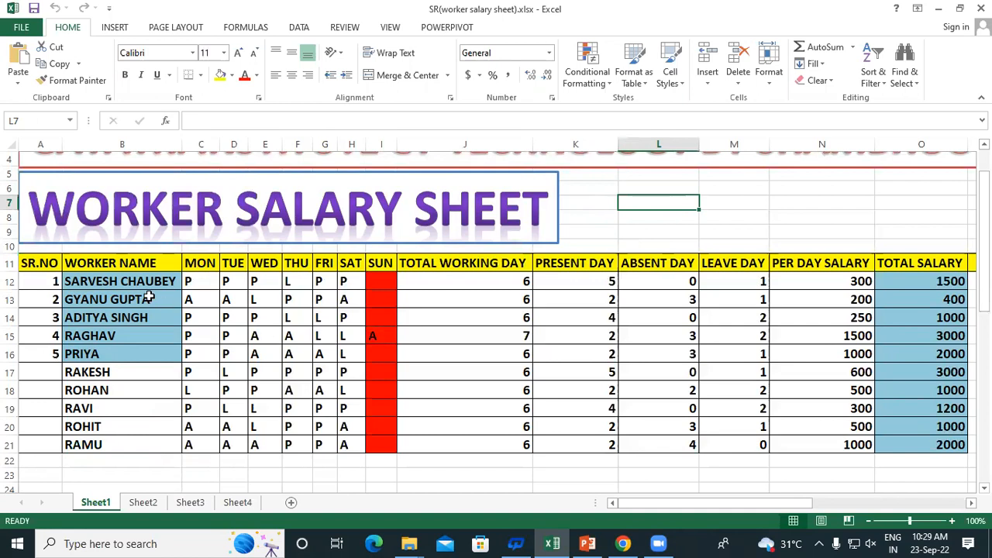
Step: Review the worker names in B12:B21 and the Monday-to-Sunday attendance marks in C12:I21
drag(132, 284, 124, 445)
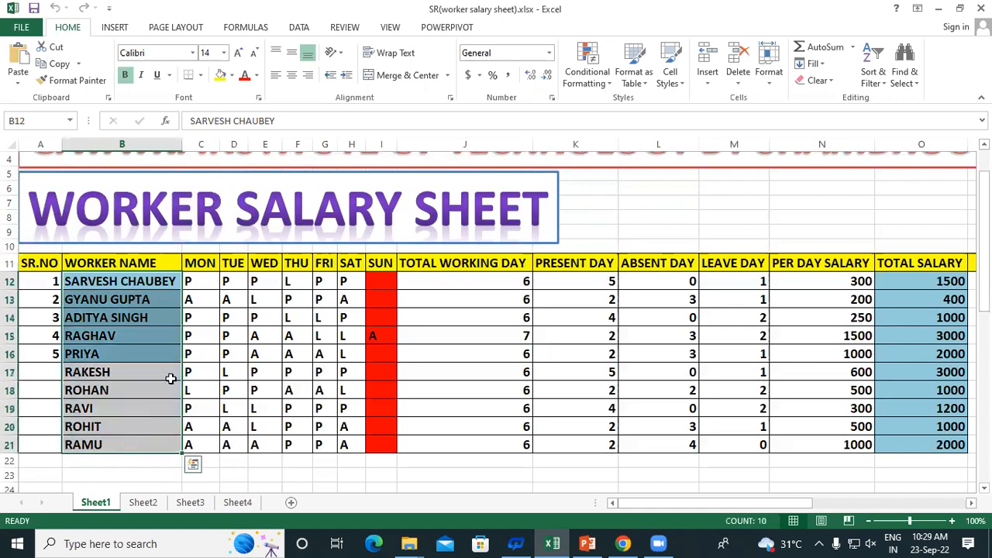
click(194, 281)
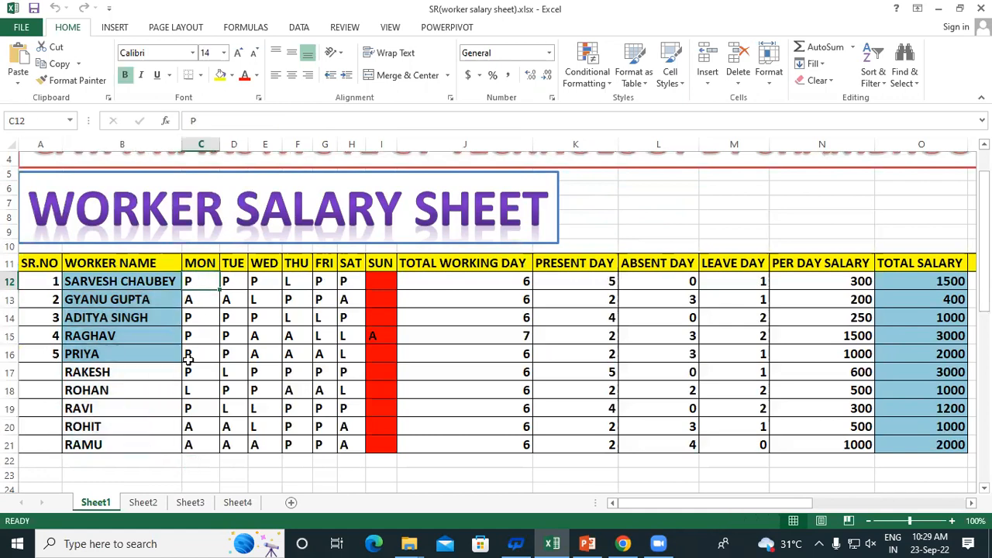
click(203, 304)
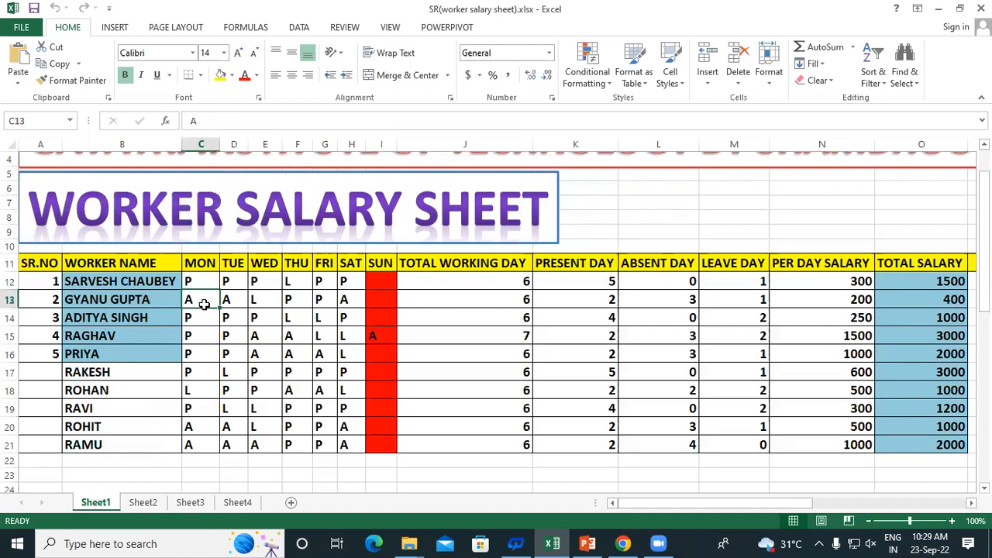
click(258, 299)
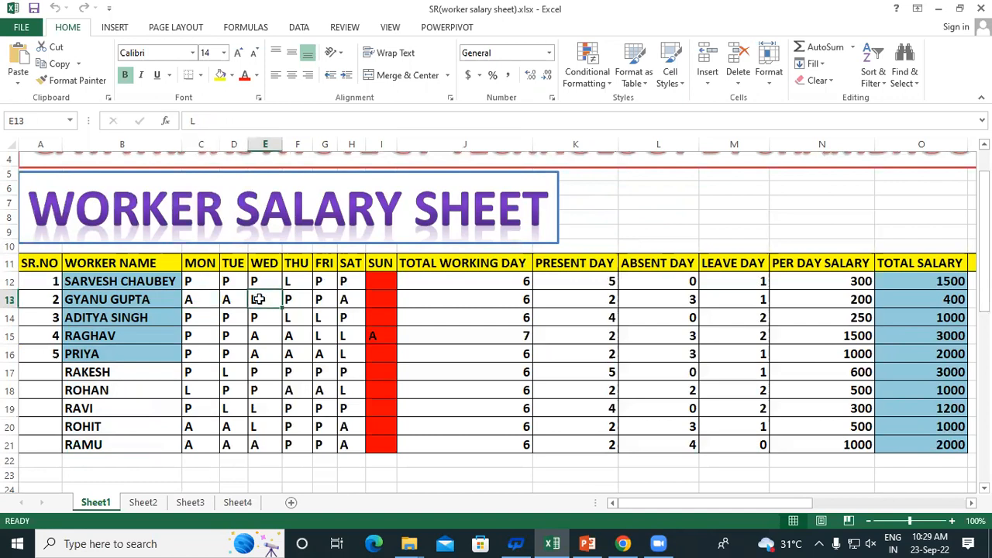
drag(184, 282, 373, 443)
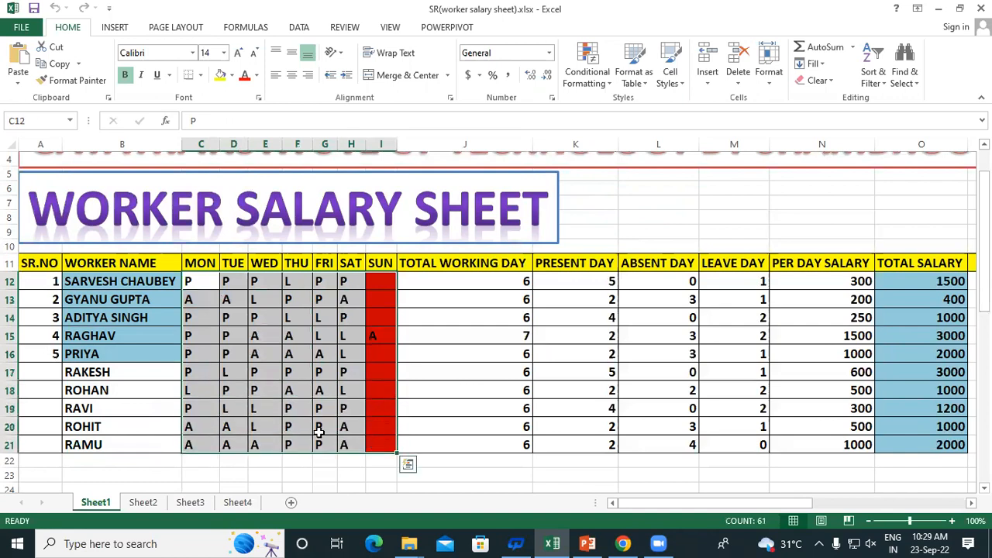
Step: Continue the serial numbers in the SR.NO column down to 10 in A21
click(230, 474)
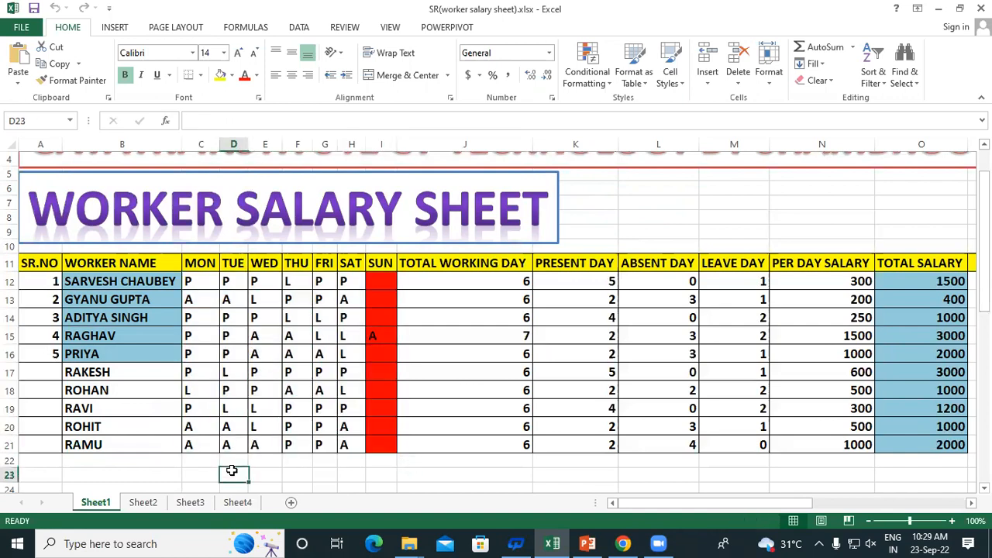
click(47, 263)
drag(52, 283, 88, 458)
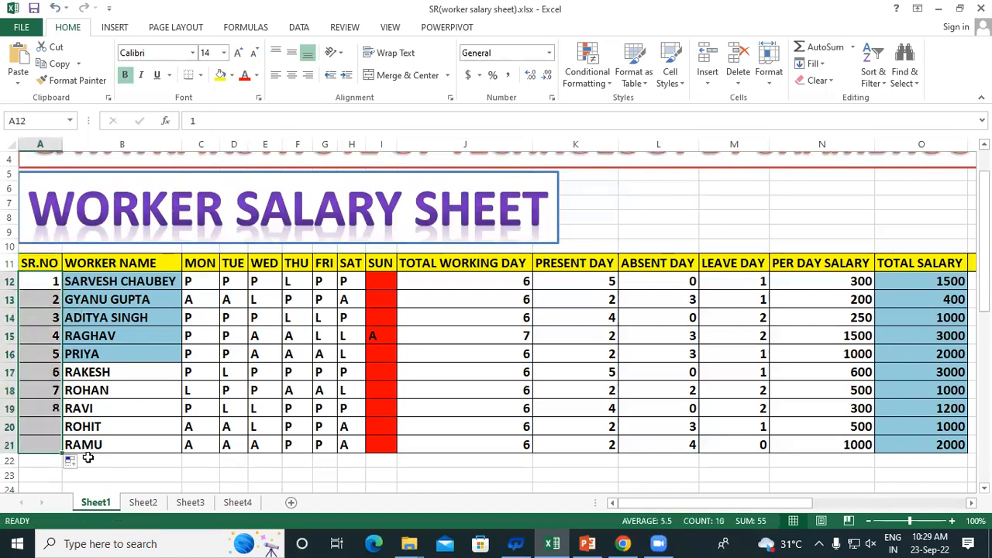
Step: Examine the worker name column, the first worker's Monday mark and the whole attendance block C12:I21
click(114, 263)
drag(105, 284, 108, 442)
click(166, 281)
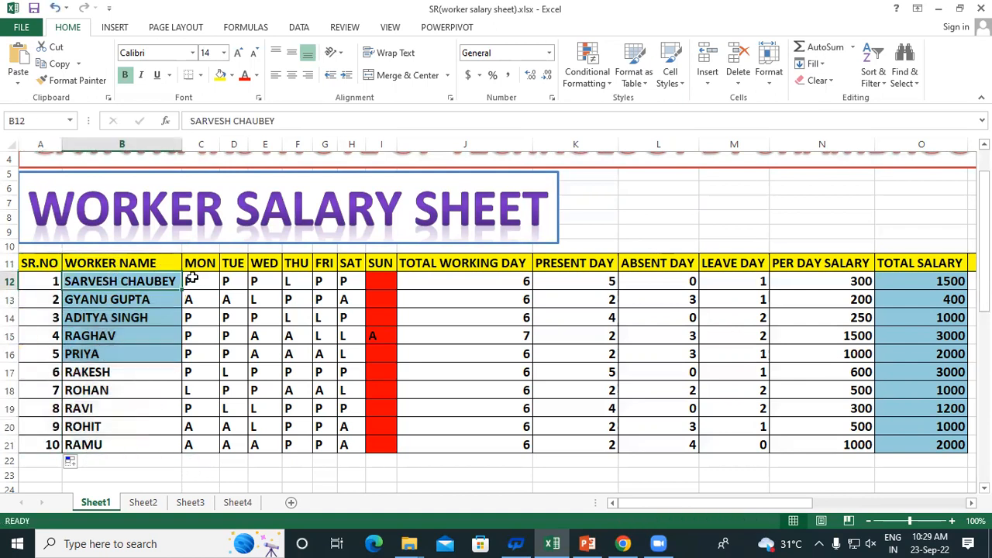
click(197, 279)
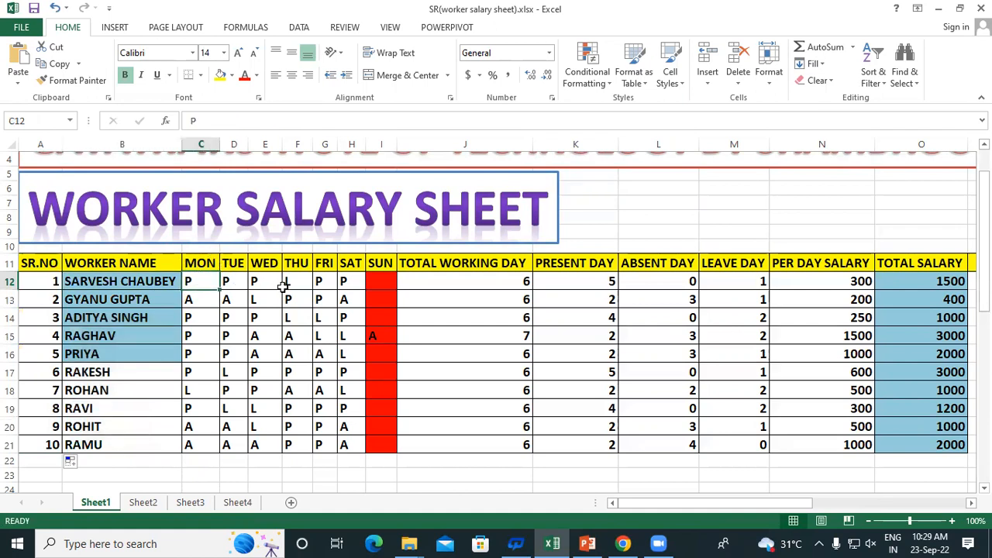
drag(194, 284, 376, 454)
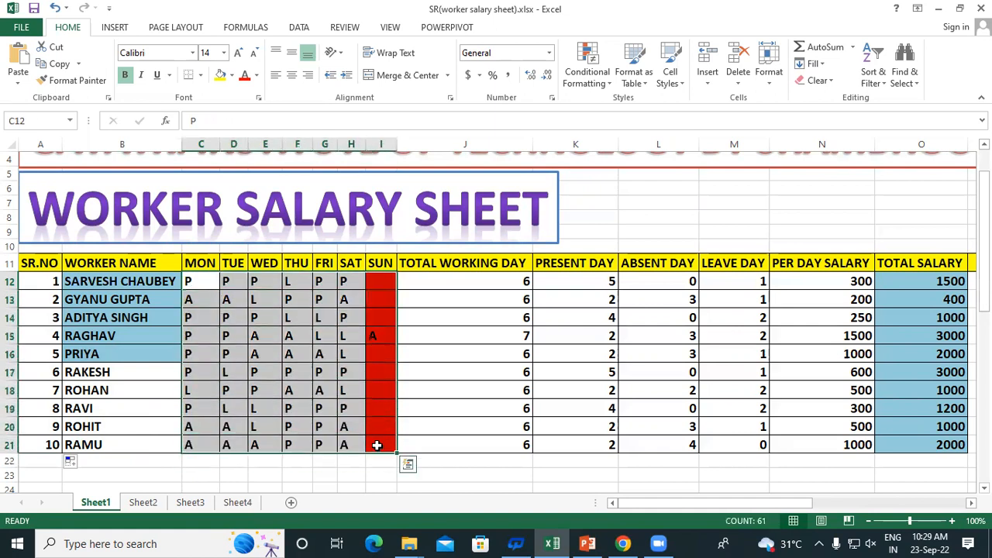
click(269, 474)
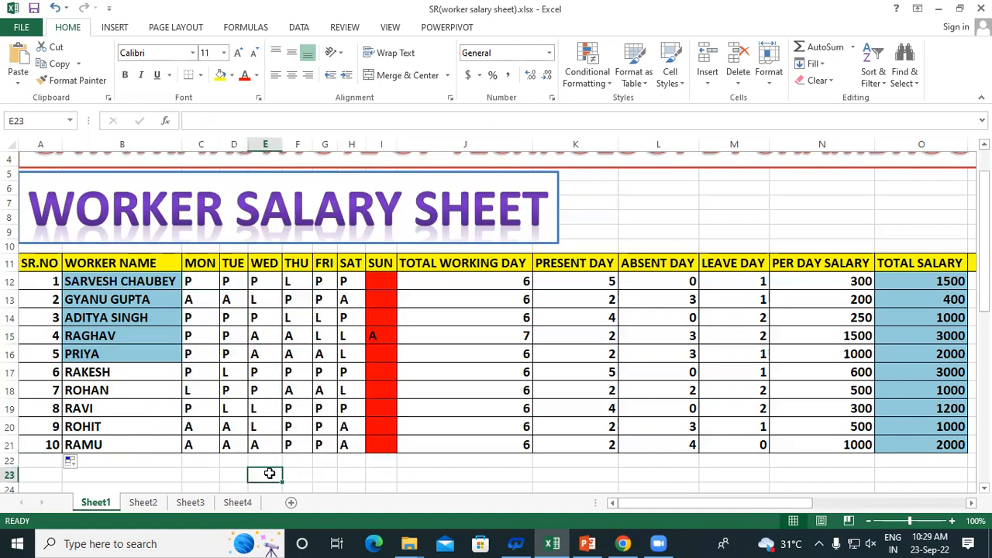
click(187, 280)
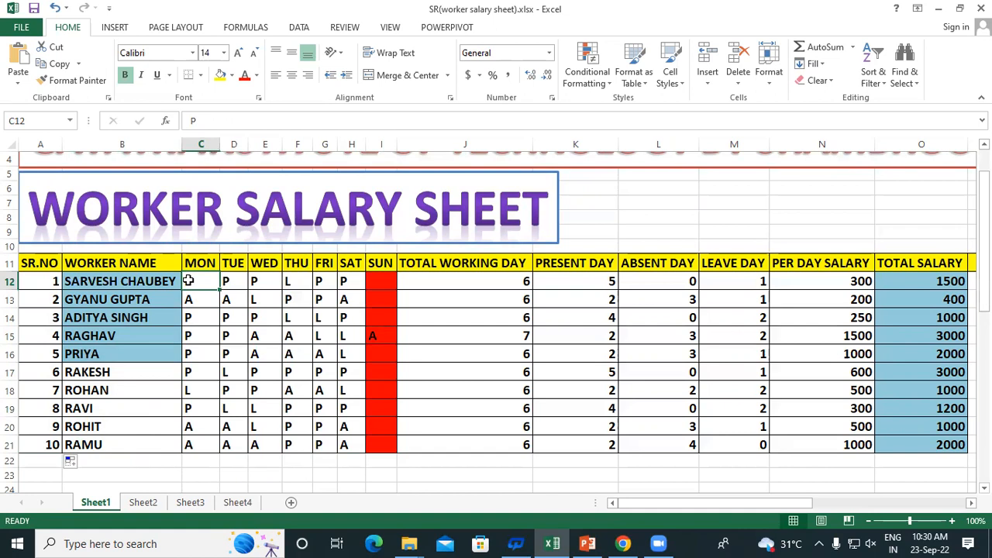
Step: Replace the Sunday attendance with P, A, P, L, P, A in I12:I17 and fill the pattern down to I21
click(375, 335)
key(Delete)
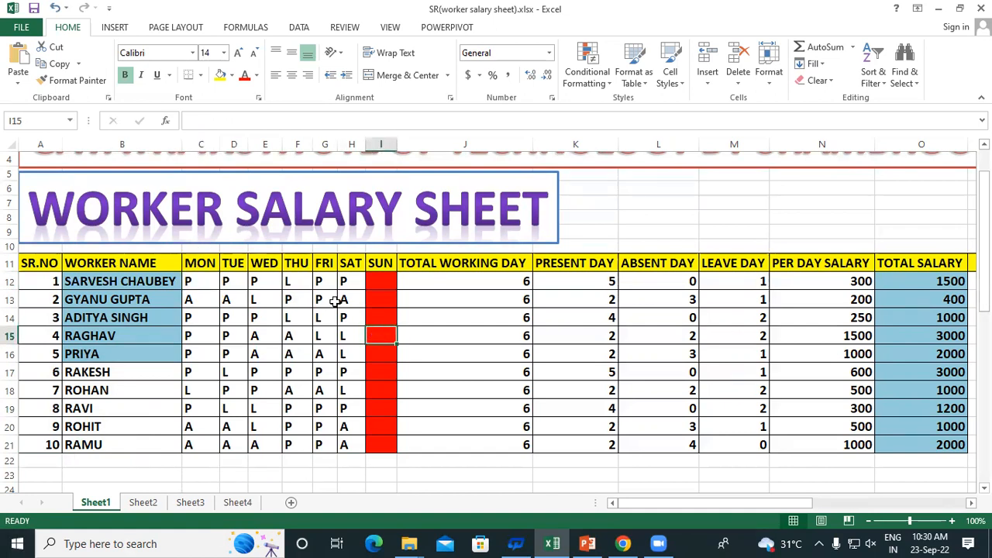
click(387, 280)
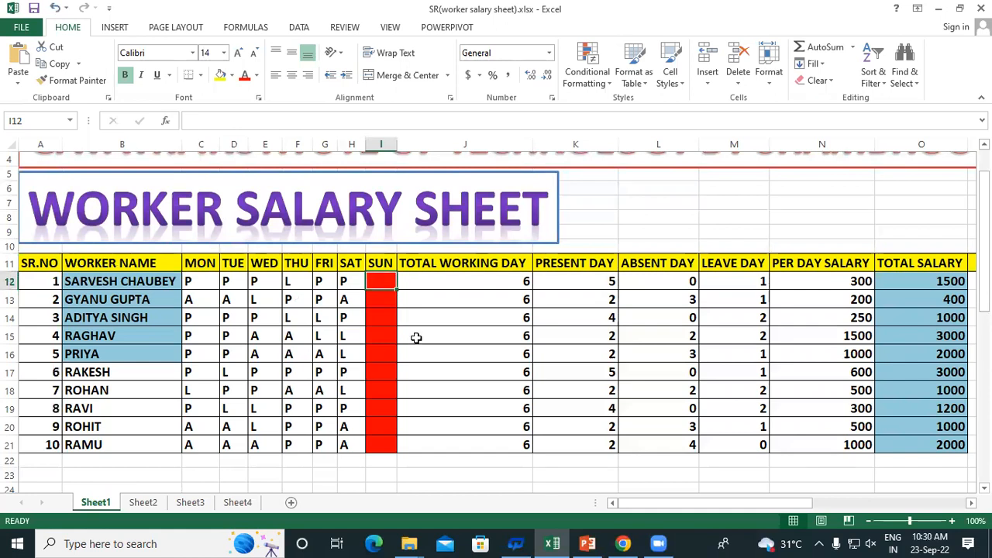
text(p)
key(Return)
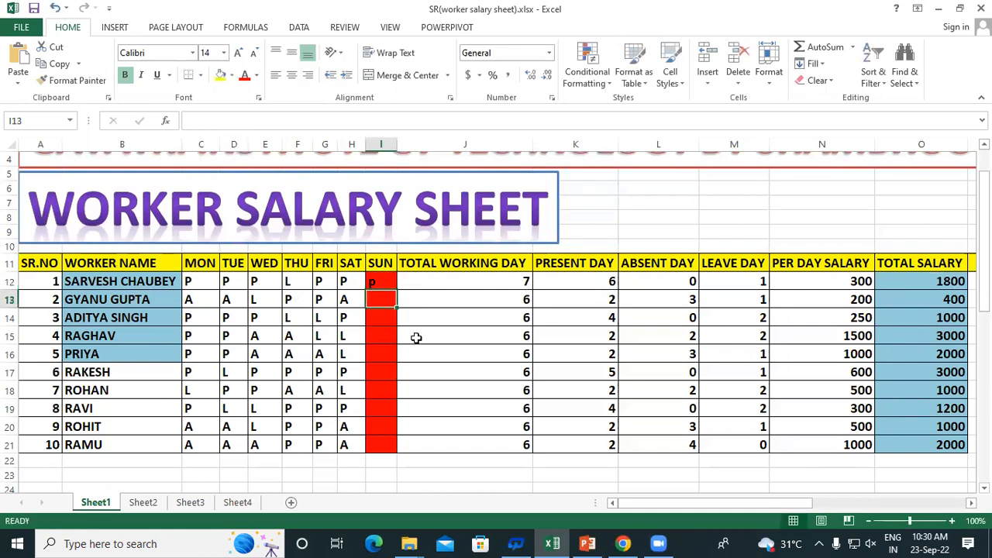
key(Up)
text(P)
key(Return)
text(A)
key(Return)
text(P)
key(Return)
text(L)
key(Return)
text(P)
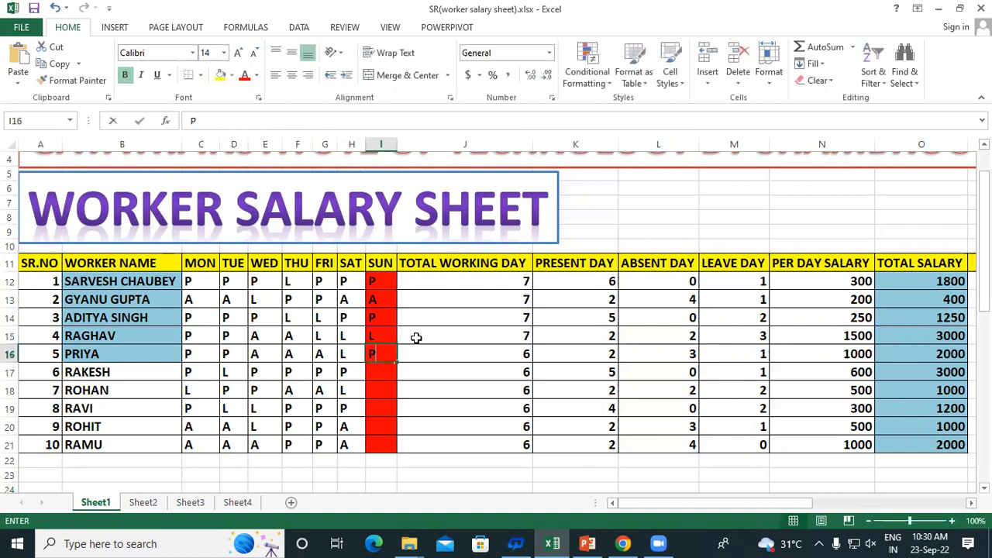
key(Return)
text(A)
key(Return)
drag(383, 281, 400, 455)
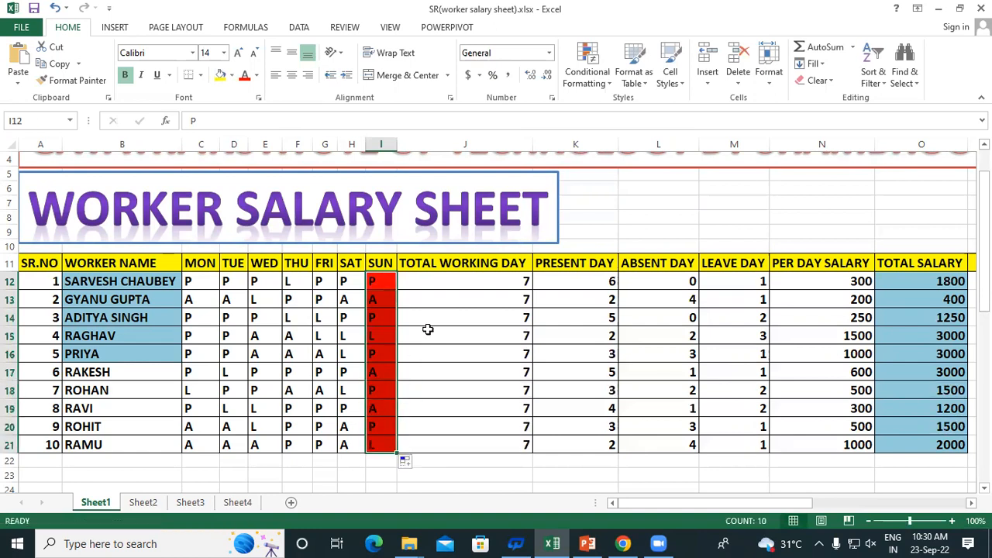
Step: Clear the day counts in J12:M21 and the total salaries in O12:O21
click(441, 285)
drag(440, 285, 485, 447)
drag(507, 287, 750, 455)
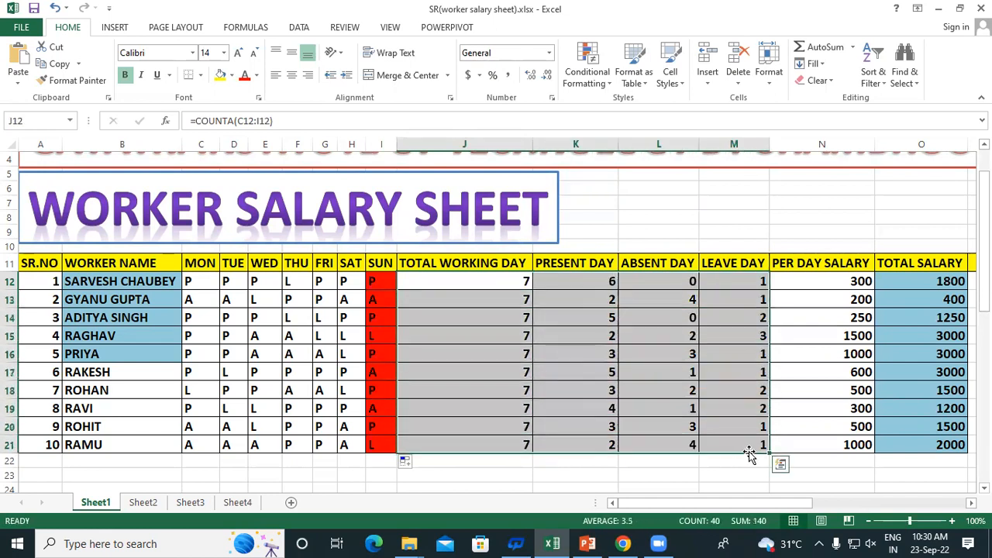
key(Delete)
drag(933, 281, 949, 442)
key(Delete)
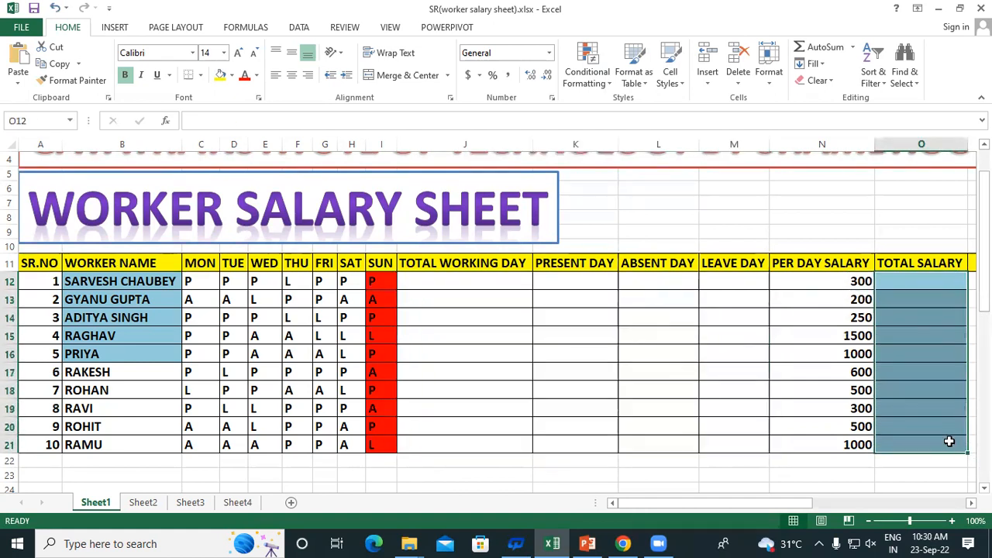
Step: Count the total working days with =COUNTA(C12:I12) in J12 and fill the formula down to J21
click(435, 281)
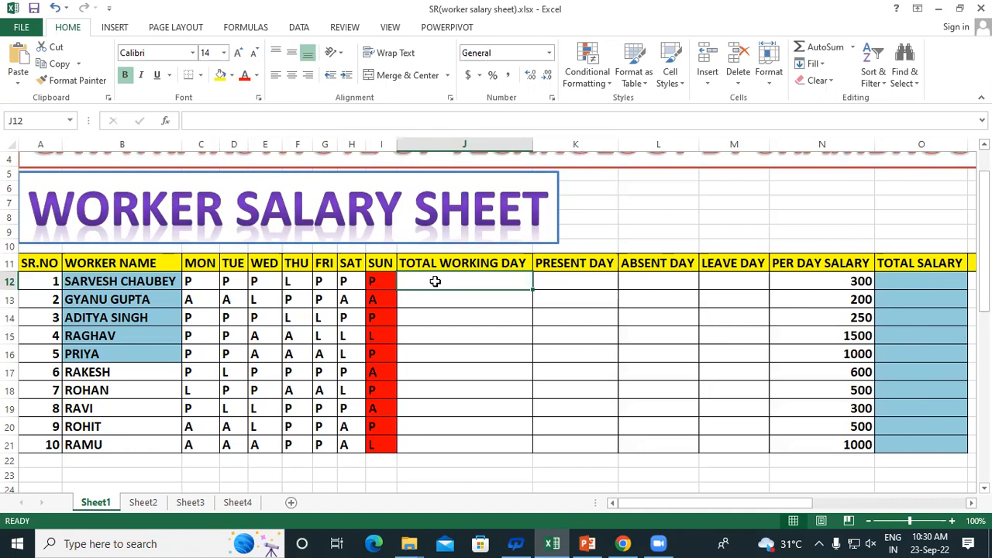
text(=)
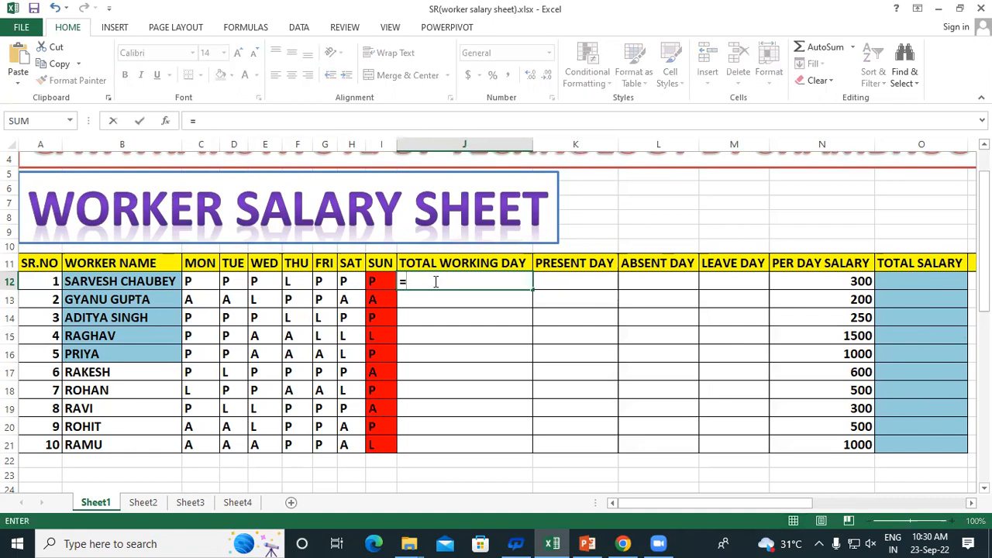
text(COUNTA)
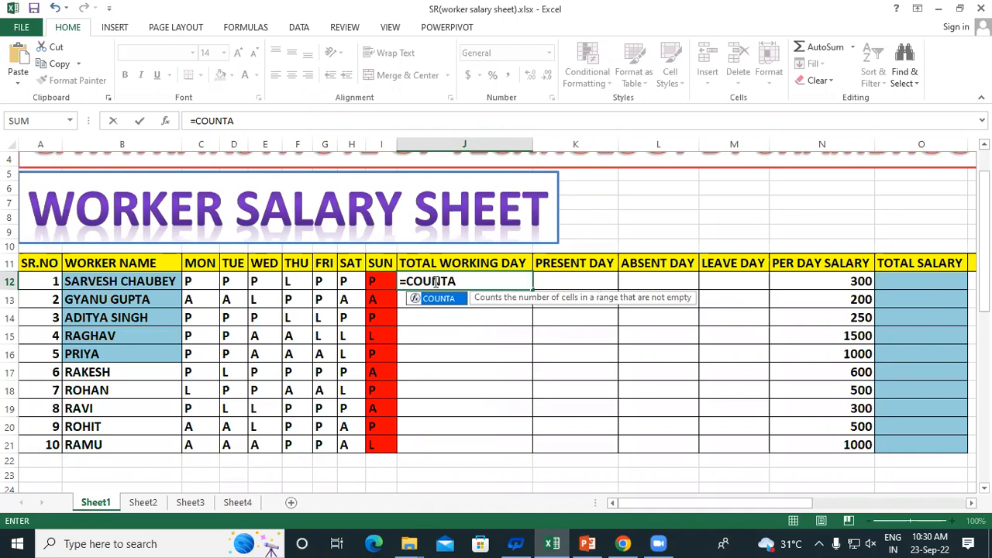
text(()
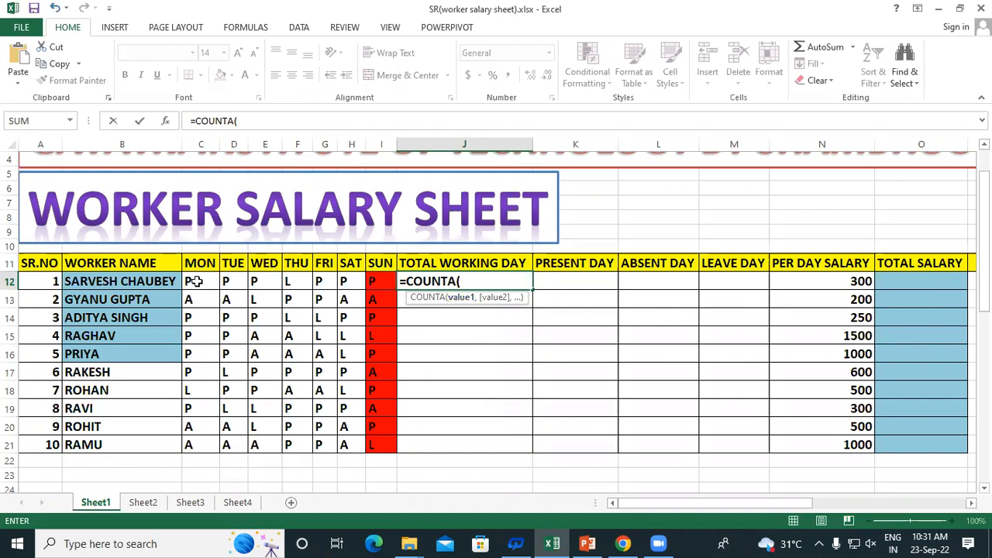
drag(191, 281, 377, 281)
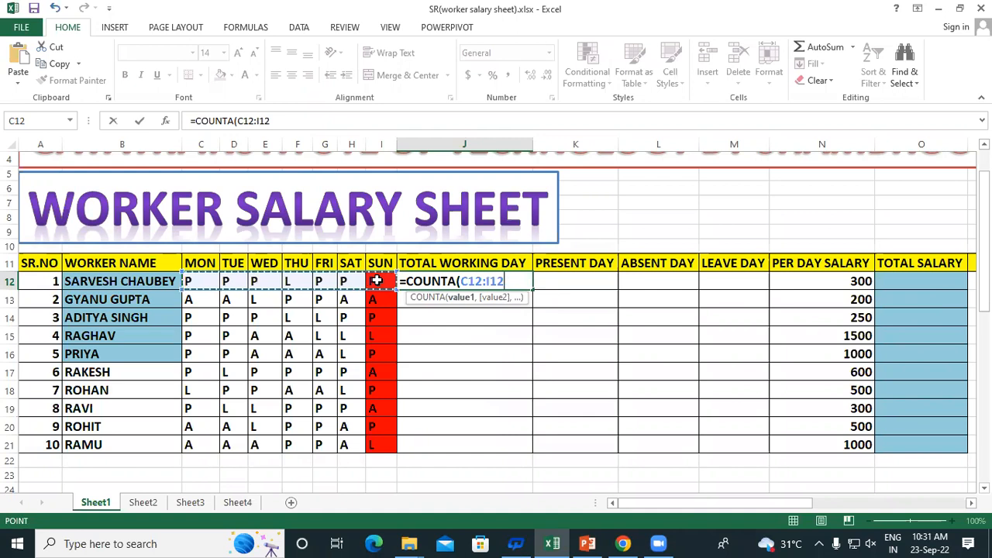
text())
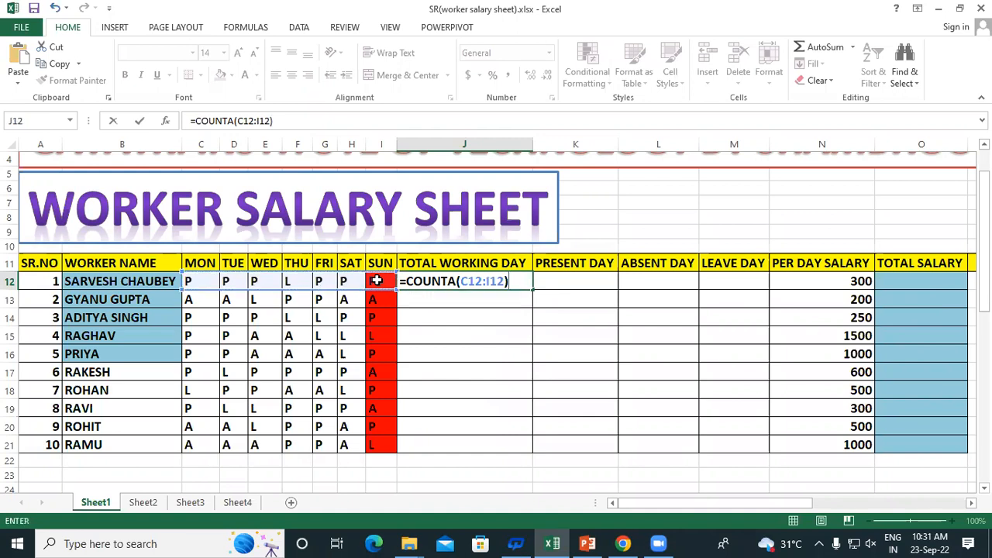
key(Return)
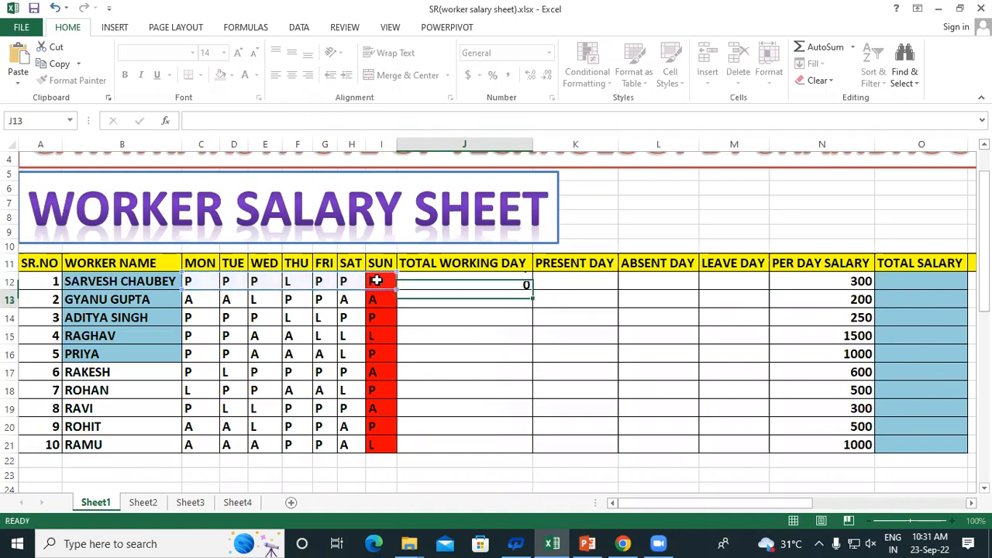
click(480, 277)
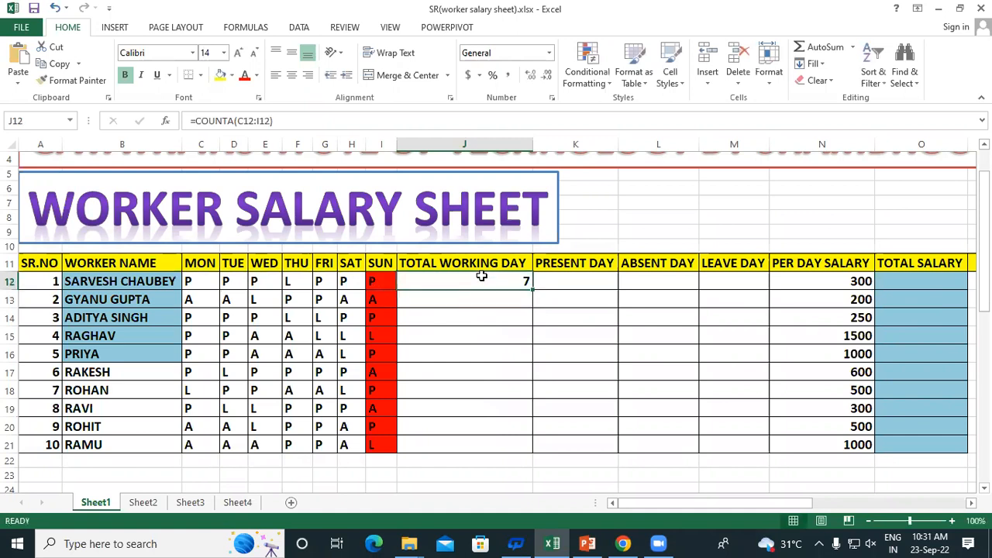
drag(532, 290, 553, 458)
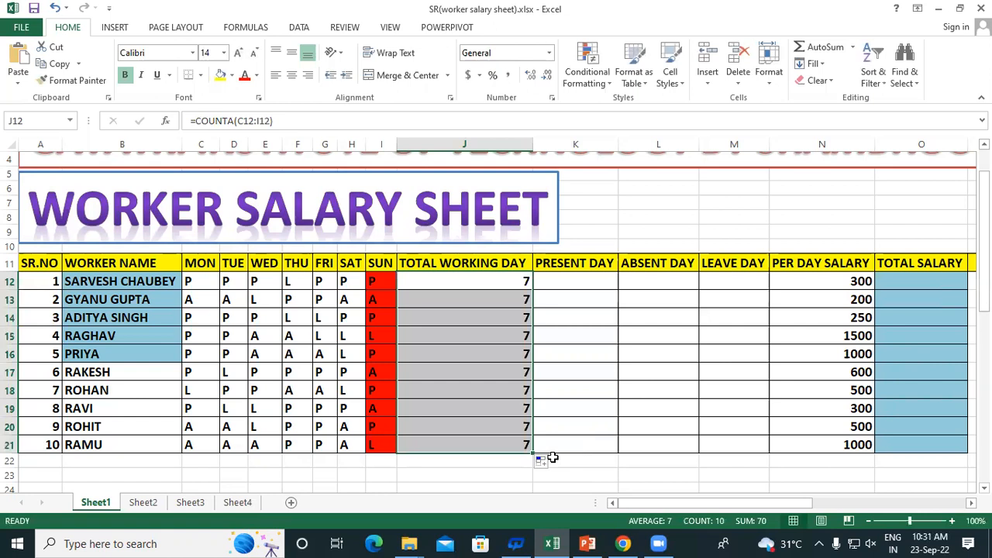
Step: Try clearing the Sunday attendance in I12:I21 to check the total working days, and undo the deletion
drag(387, 281, 390, 446)
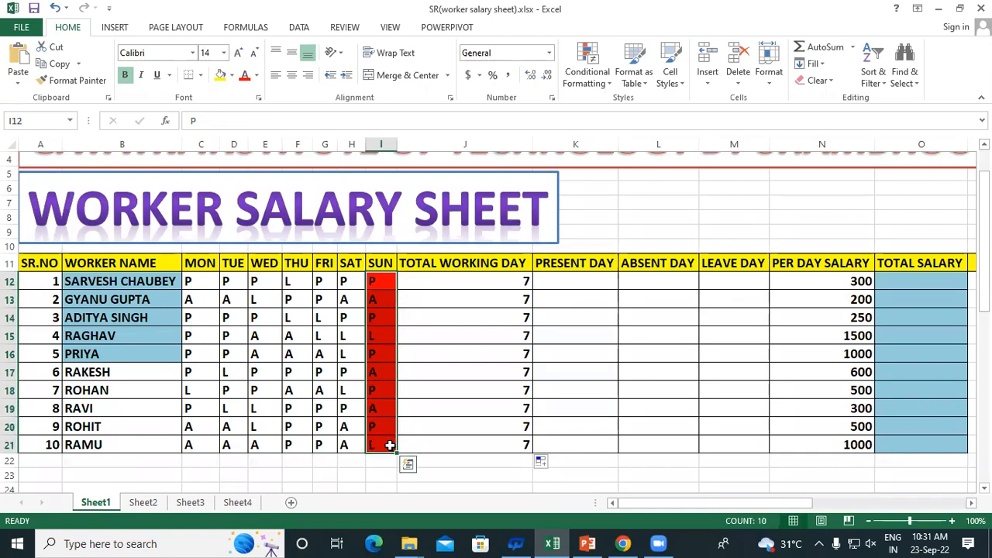
key(Delete)
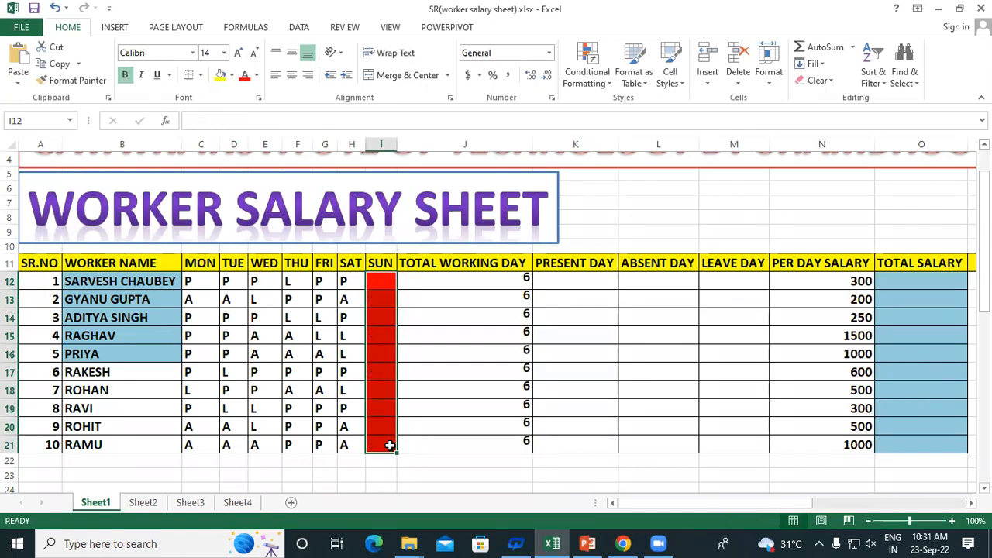
drag(454, 281, 470, 448)
click(384, 366)
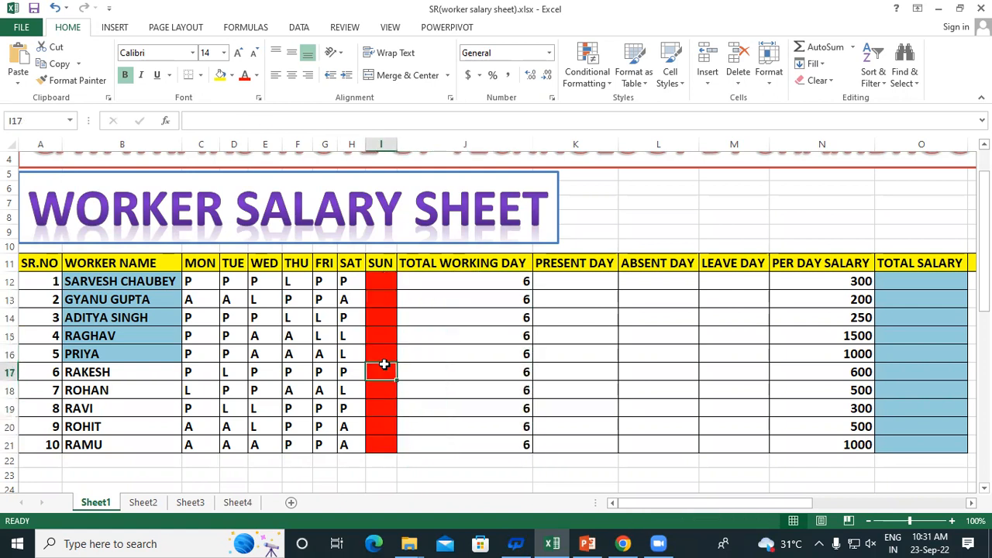
key(ctrl+z)
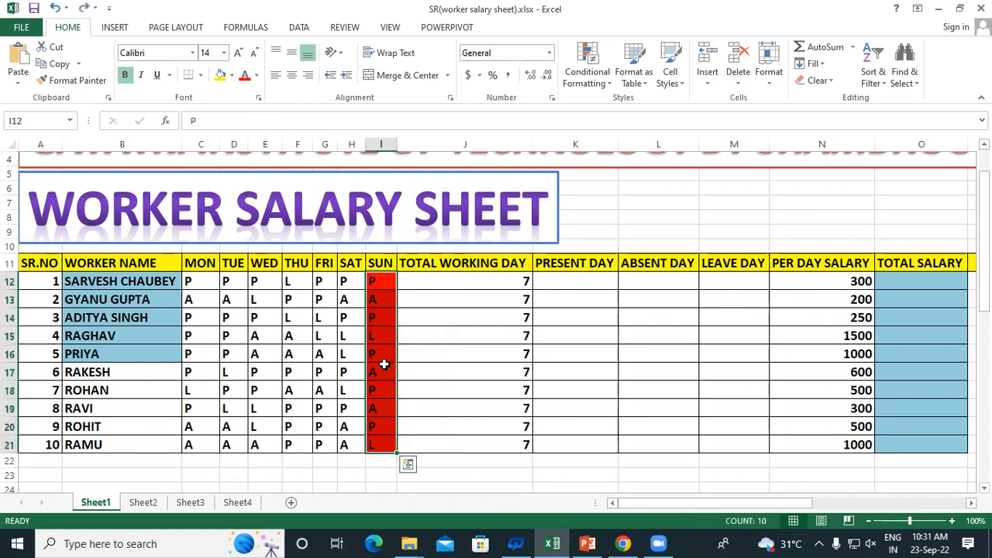
Step: Inspect the formula in J12, clear the total working day formulas in J12:J21 and reselect J12
click(476, 284)
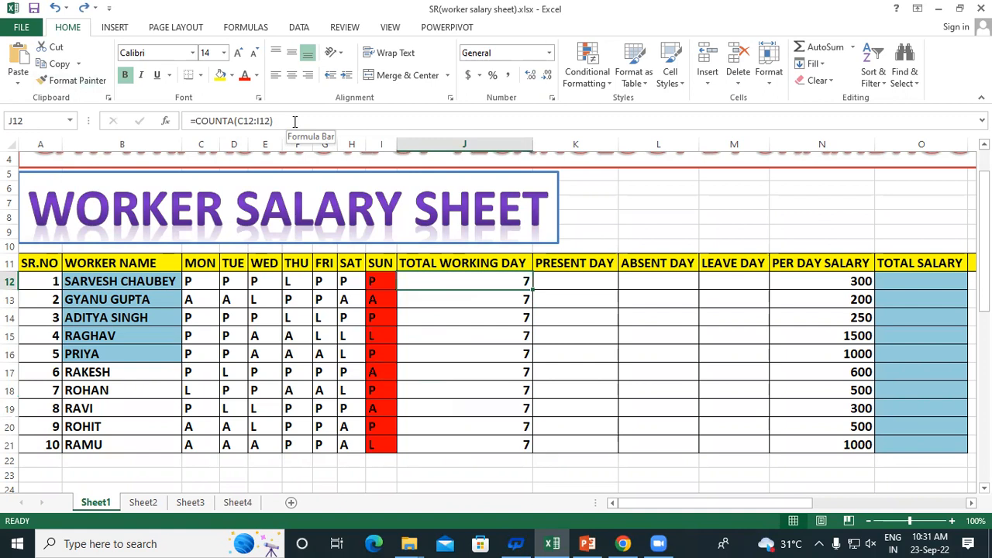
drag(438, 281, 460, 448)
key(Delete)
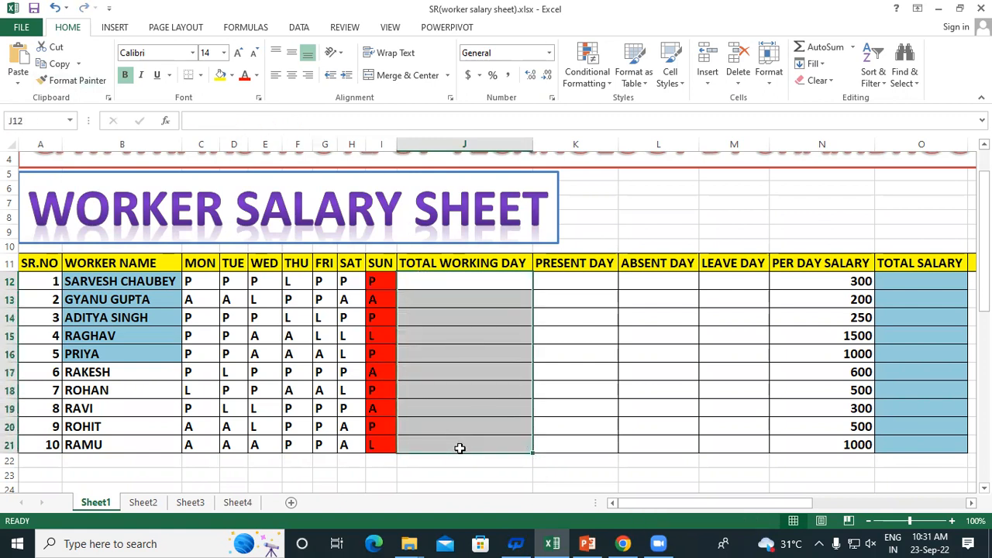
click(458, 278)
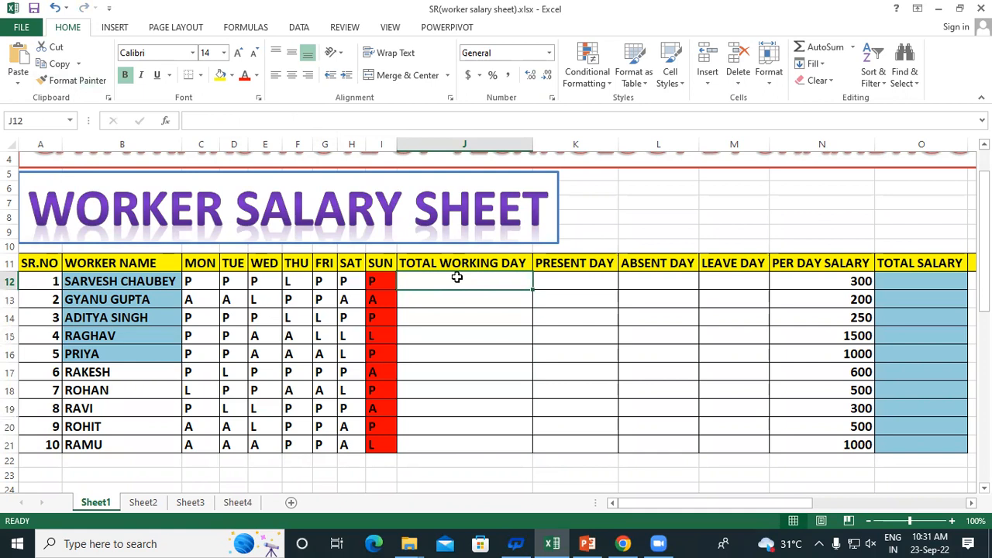
Step: Count the total working days with =COUNTA(C12:I12) in J12 and fill the formula down to J21
text(=CO)
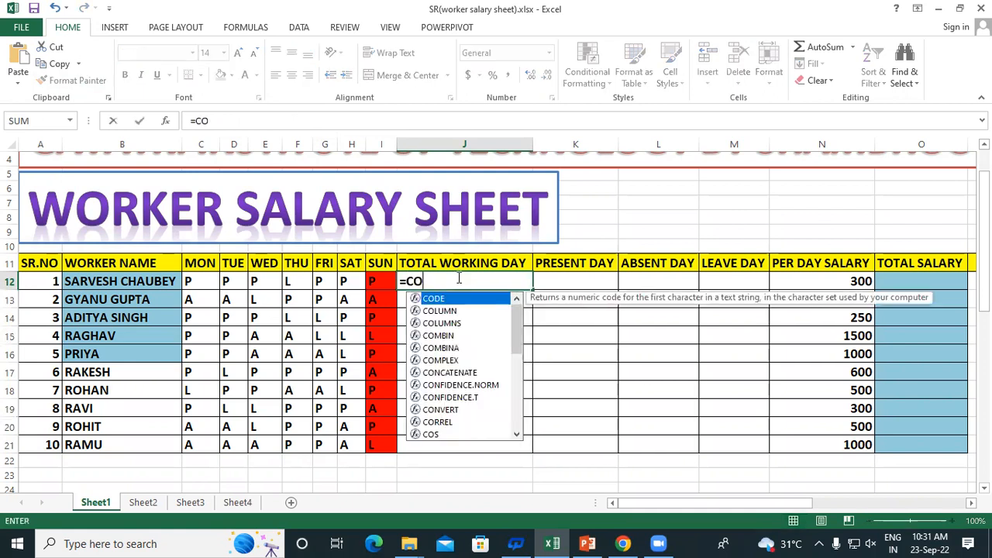
text(UNTA)
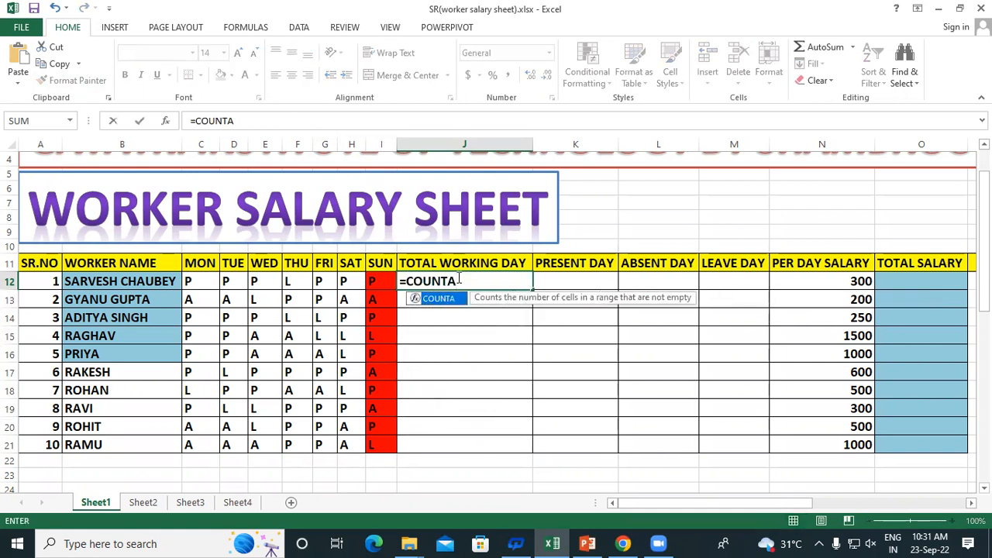
text(()
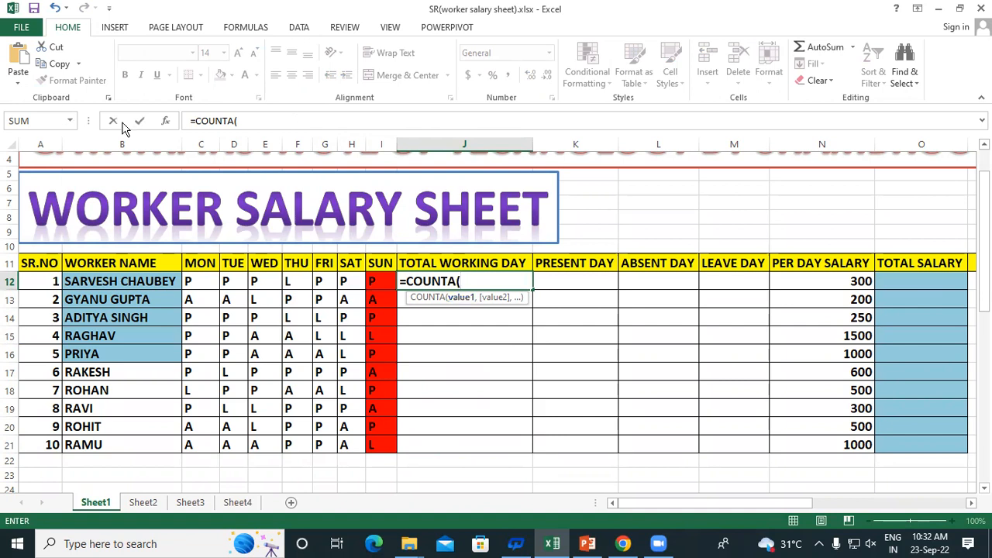
drag(201, 281, 376, 279)
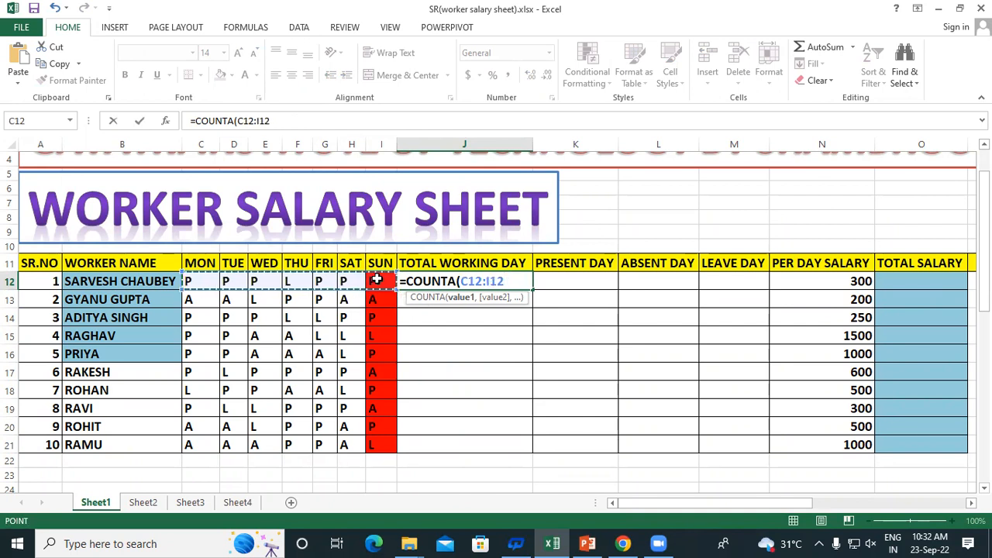
text())
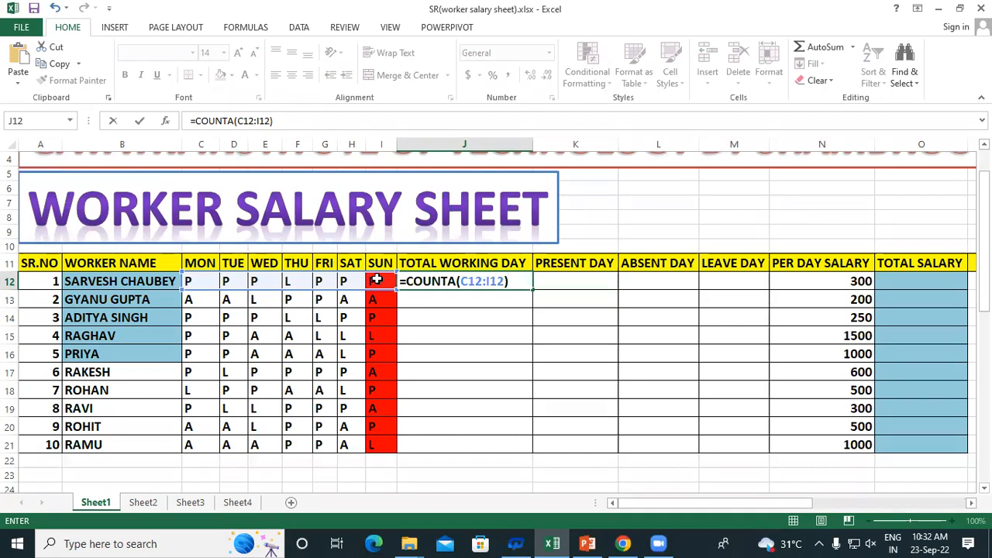
key(Return)
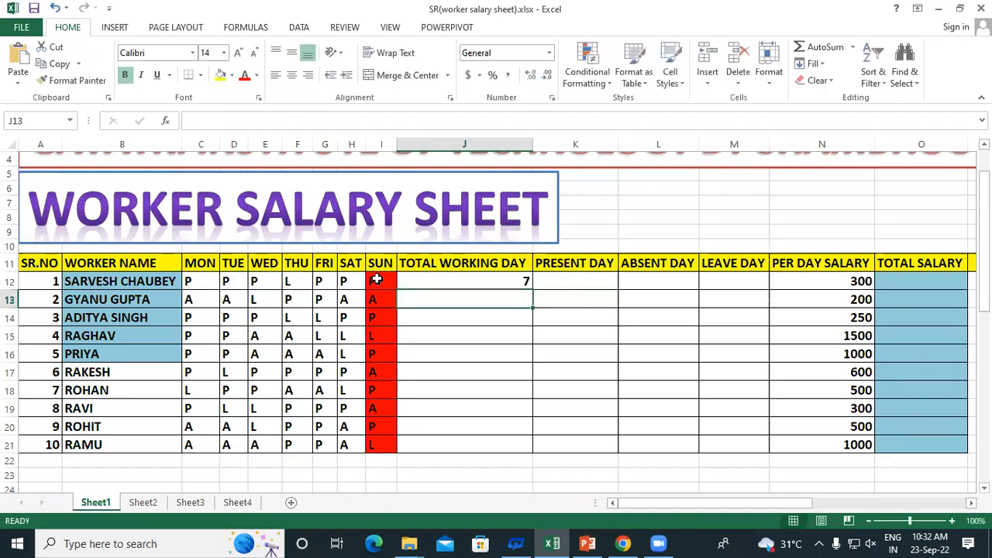
click(508, 280)
drag(533, 308, 538, 452)
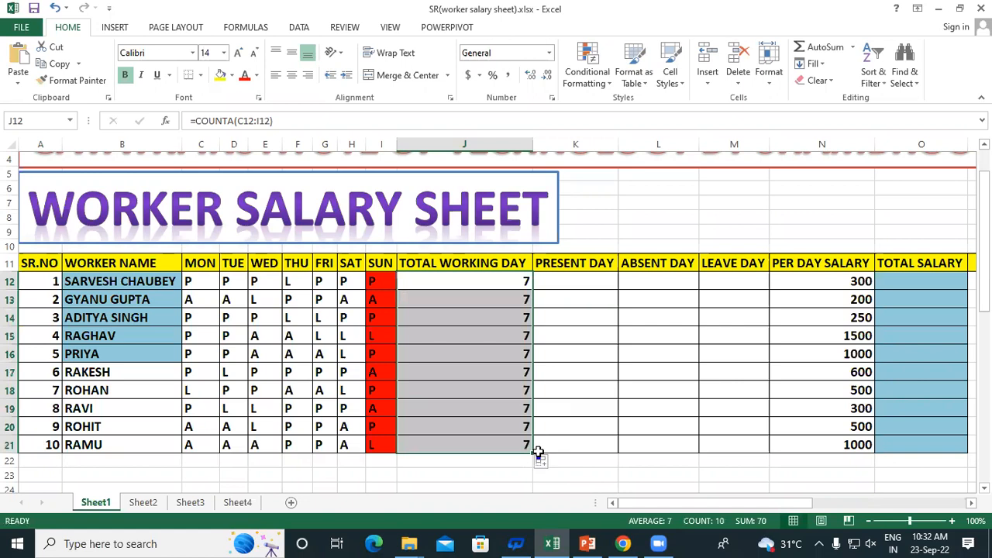
Step: Review the total working day results and the empty Present Day, Absent Day and Leave Day columns
click(569, 284)
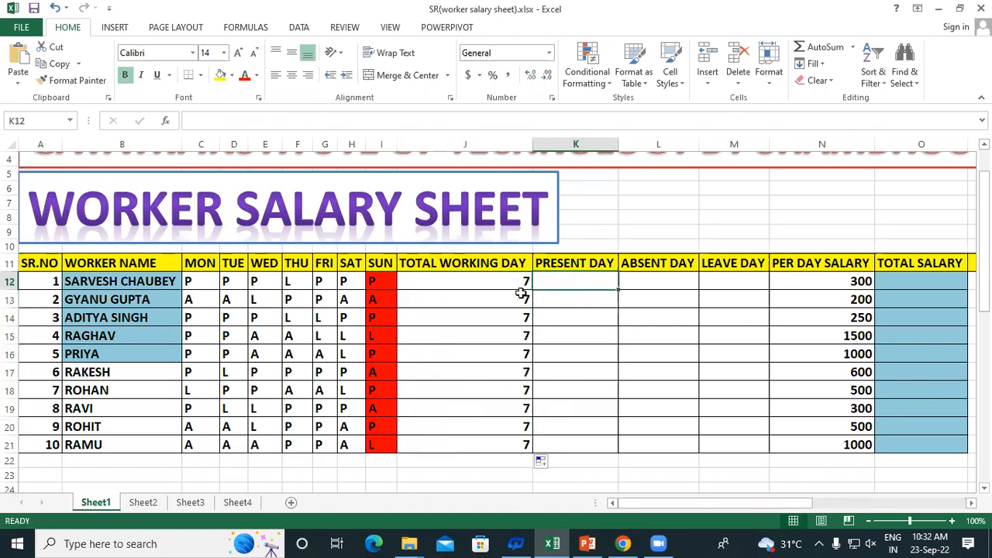
click(599, 263)
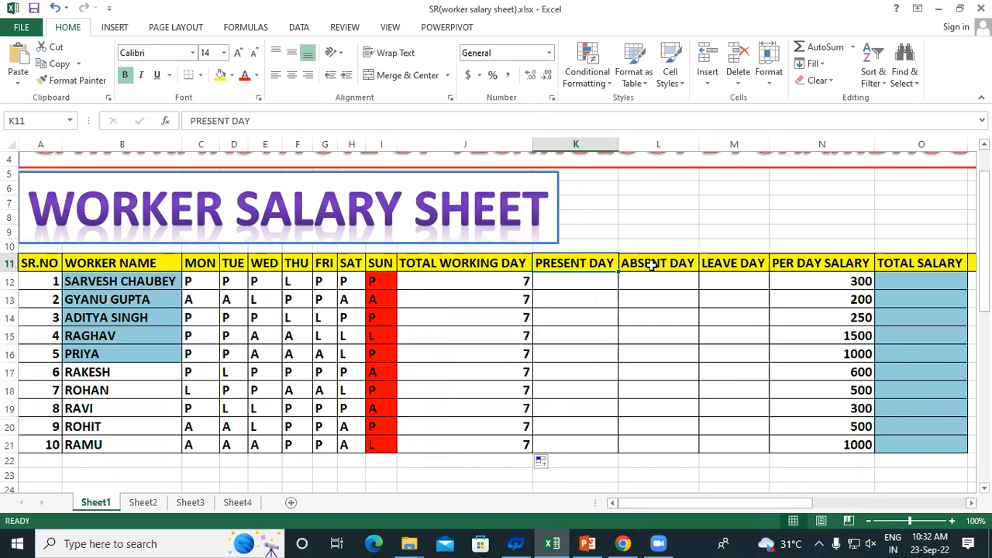
click(653, 265)
click(731, 262)
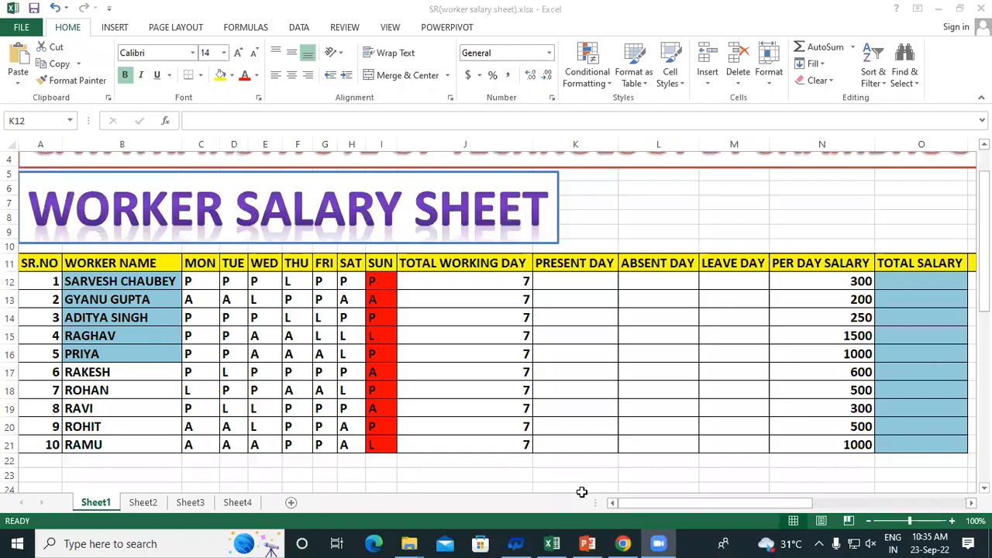
click(560, 262)
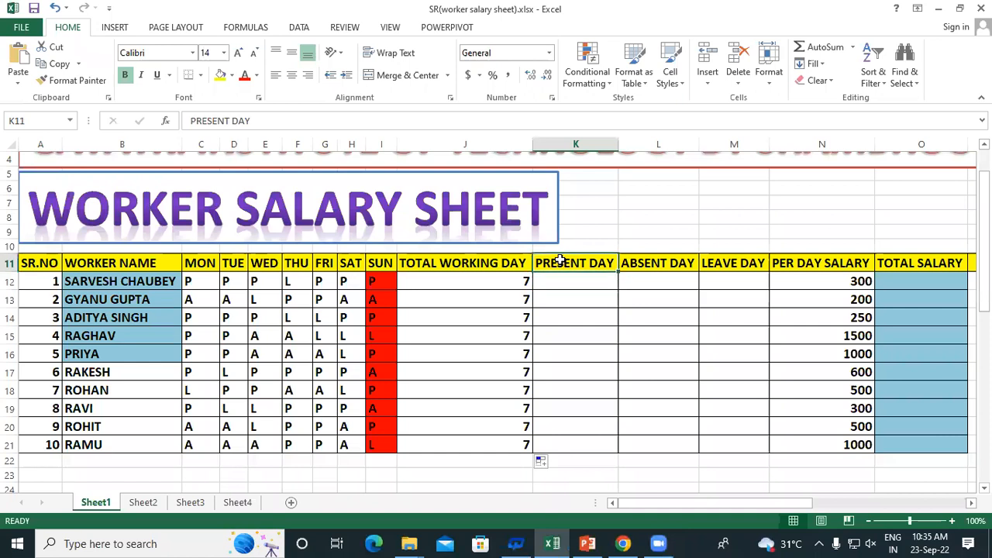
drag(479, 281, 485, 443)
click(570, 282)
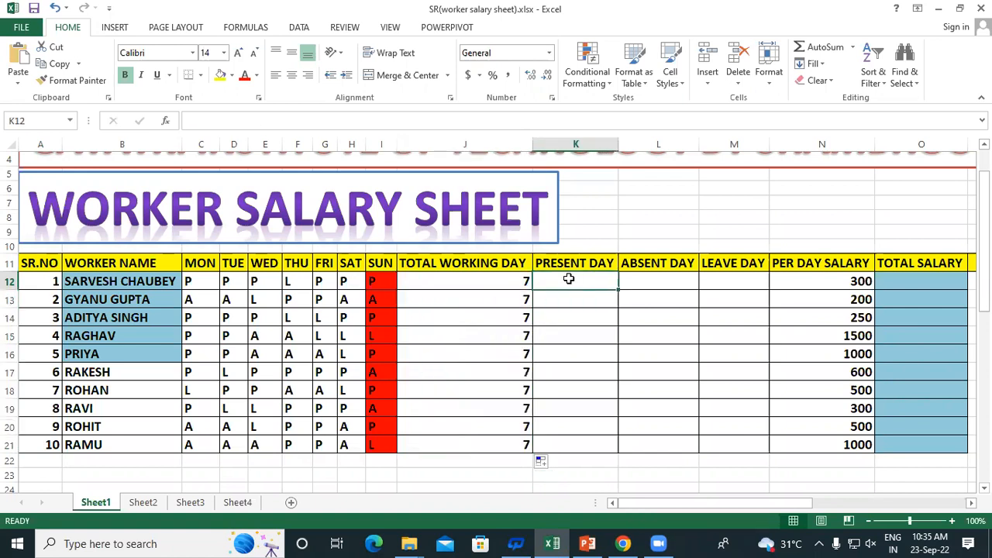
click(660, 279)
click(737, 279)
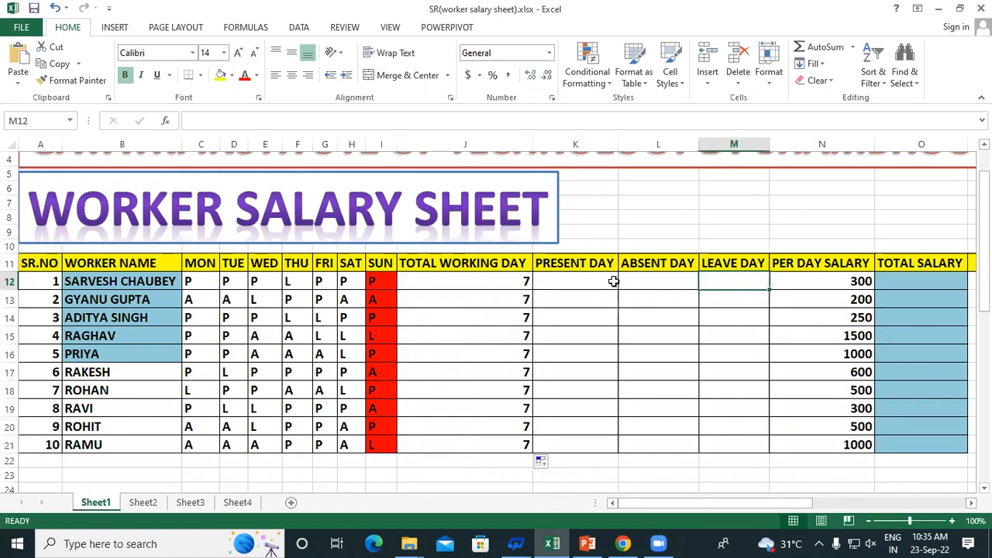
Step: Count the first worker's present days in K12 with =COUNTIF(C12:I12,"P")
click(570, 280)
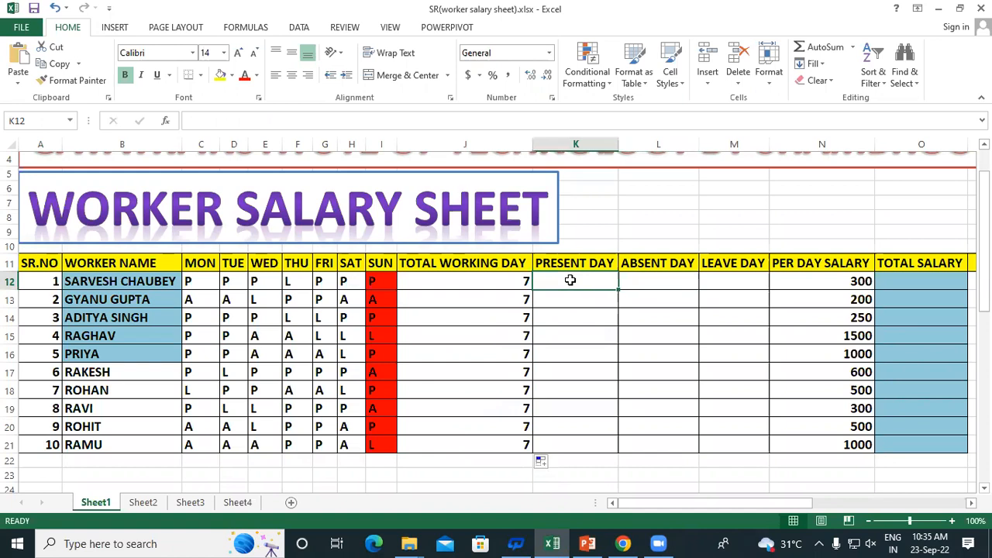
text(=)
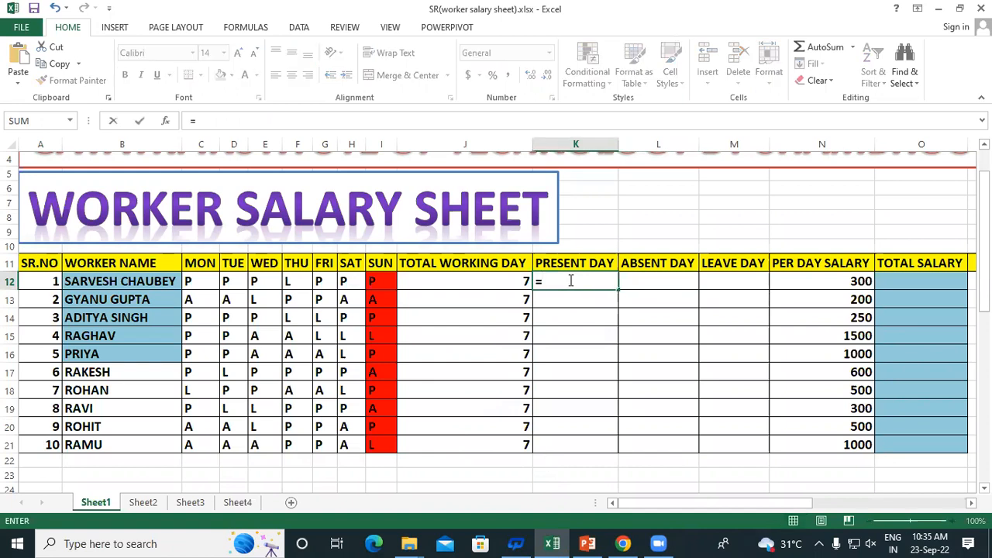
text(C)
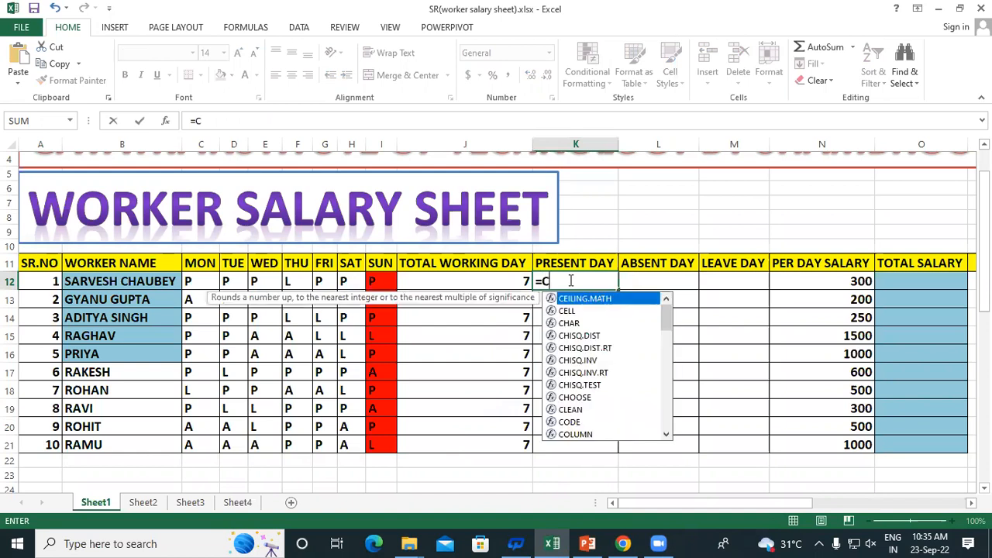
text(OUNTI)
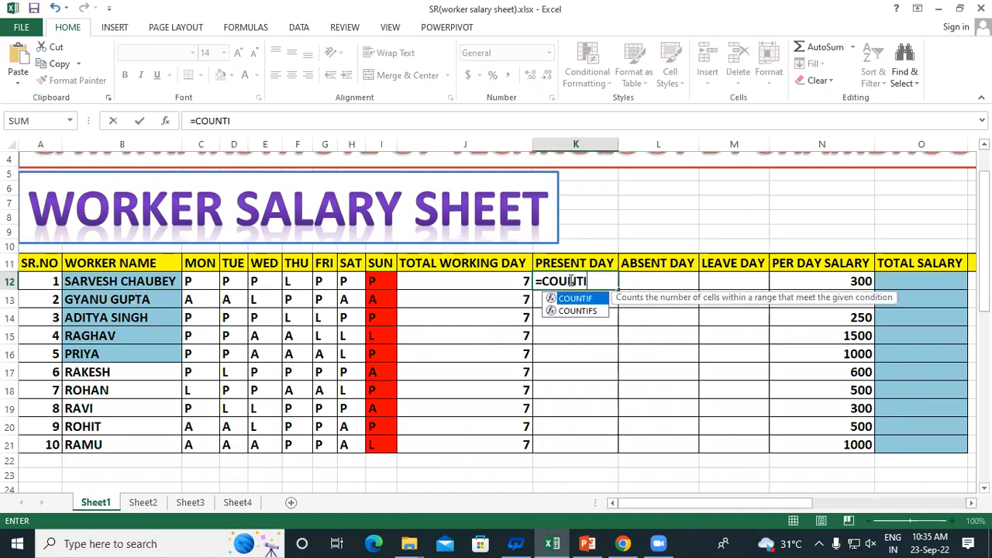
text(F)
click(570, 503)
text(()
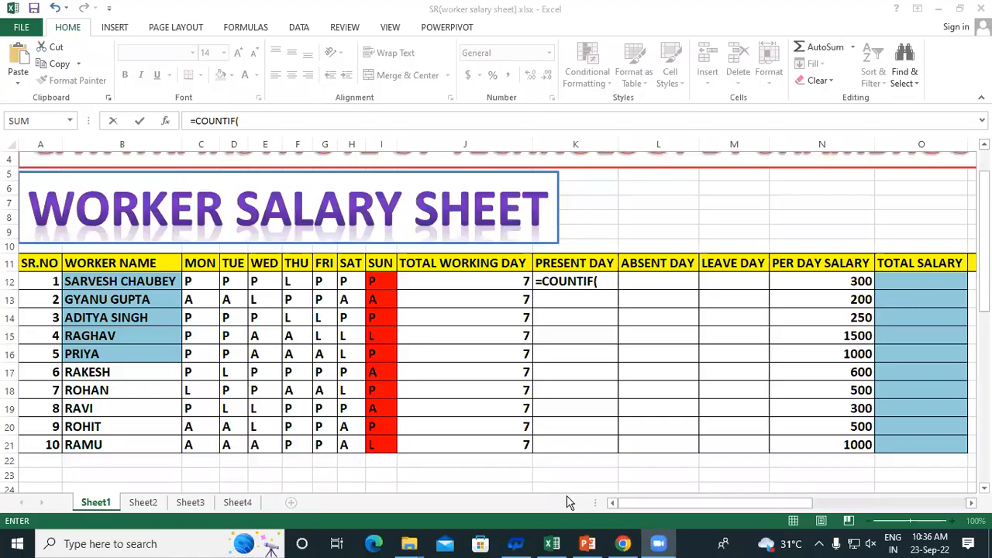
click(602, 280)
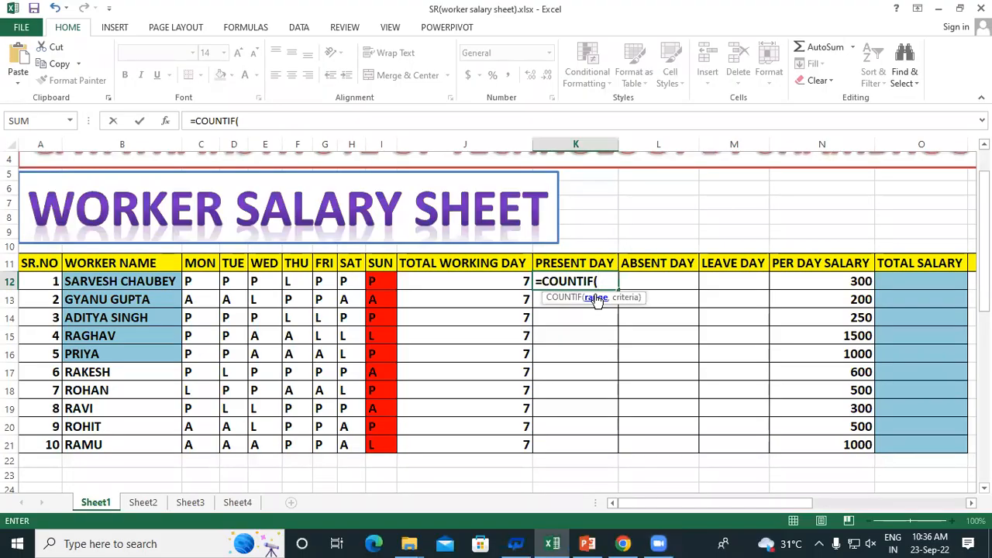
click(191, 280)
drag(191, 280, 383, 277)
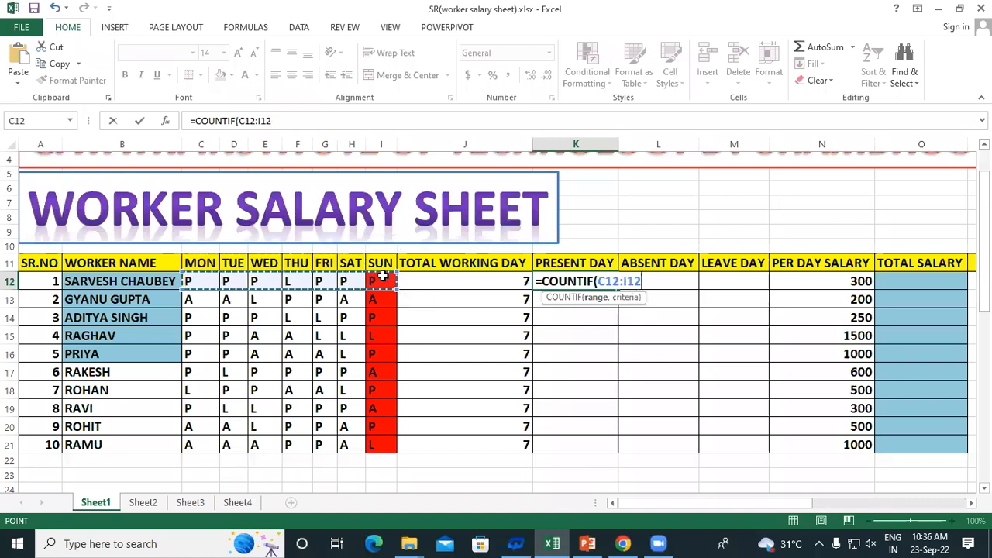
text(,)
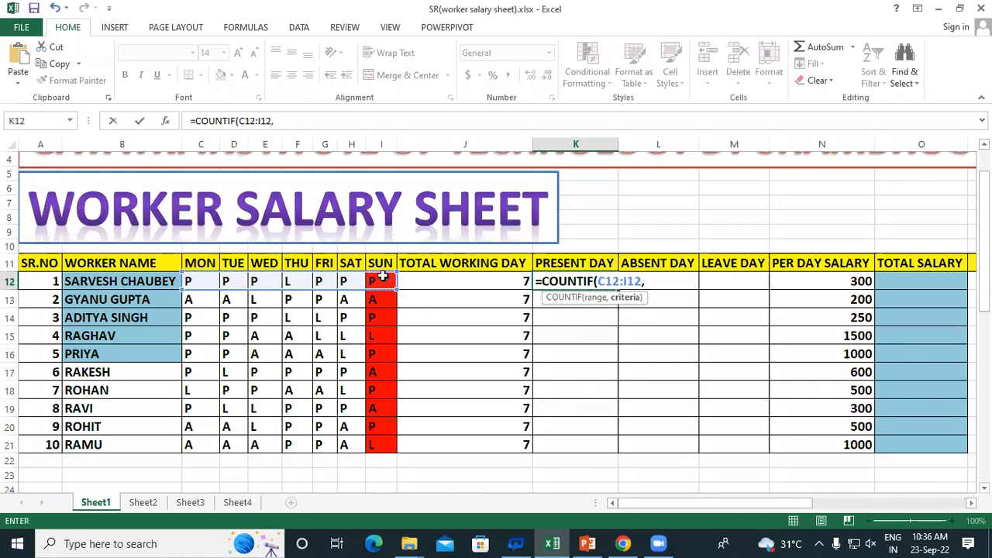
text("P"))
key(Return)
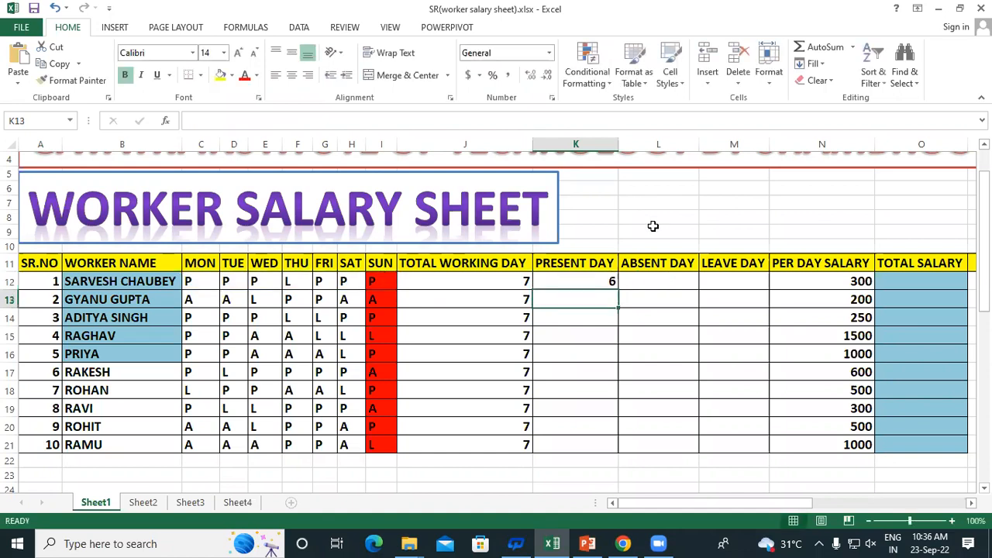
Step: Fill the present day formula from K12 down to K21 and inspect the formula in K12
click(608, 286)
drag(618, 290, 649, 449)
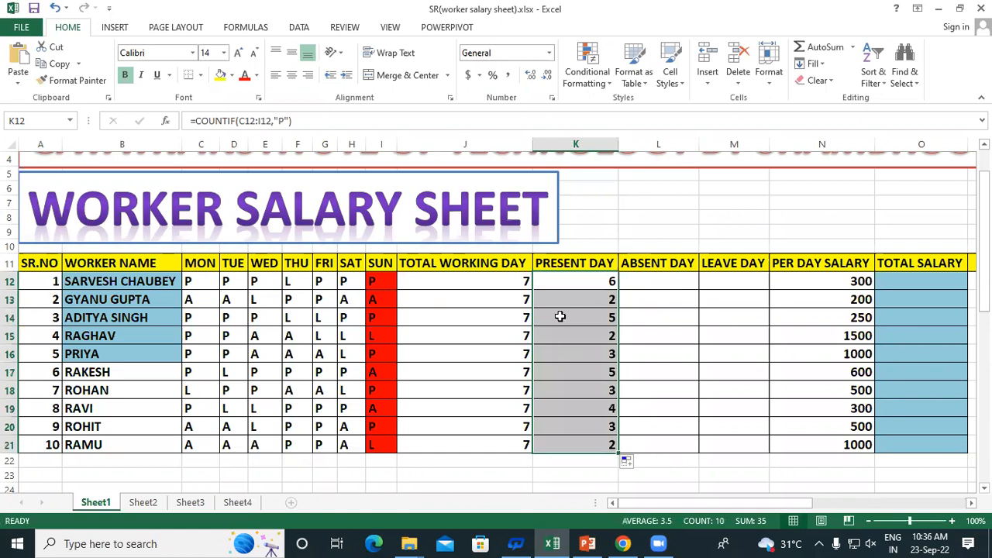
double_click(576, 280)
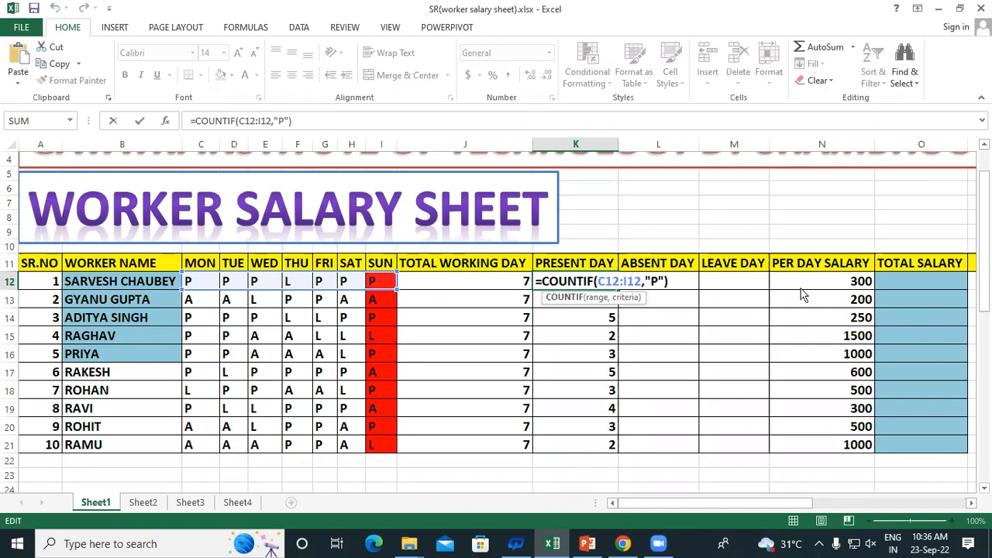
key(Tab)
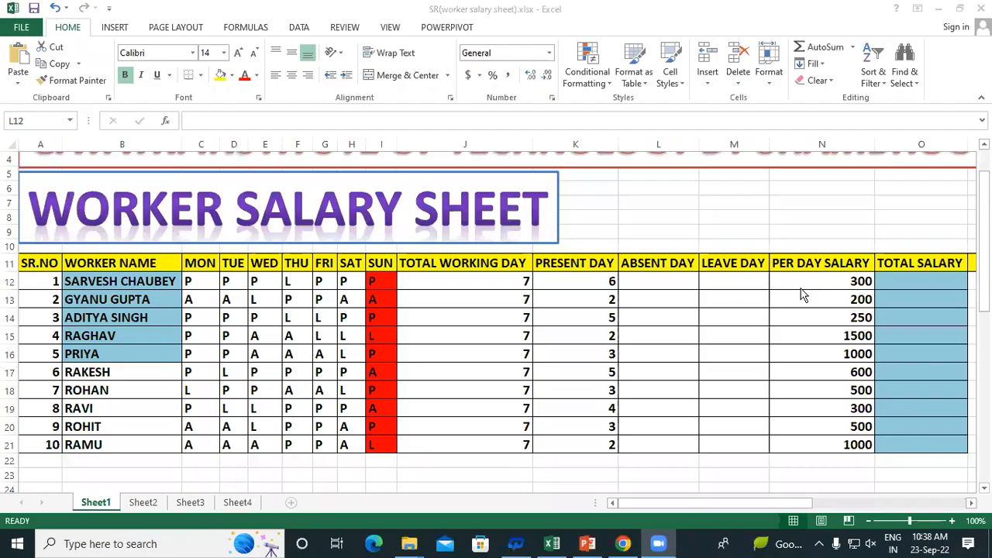
Step: Count the absent days with =COUNTIF(C12:I12,"A") in L12 and fill the formula down to L21
click(658, 281)
text(=)
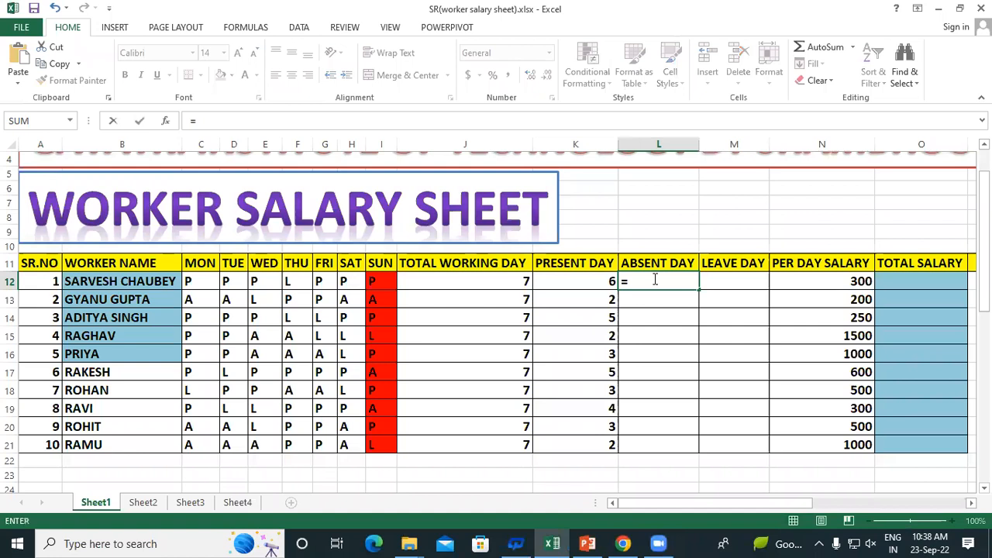
text(COUNTIF)
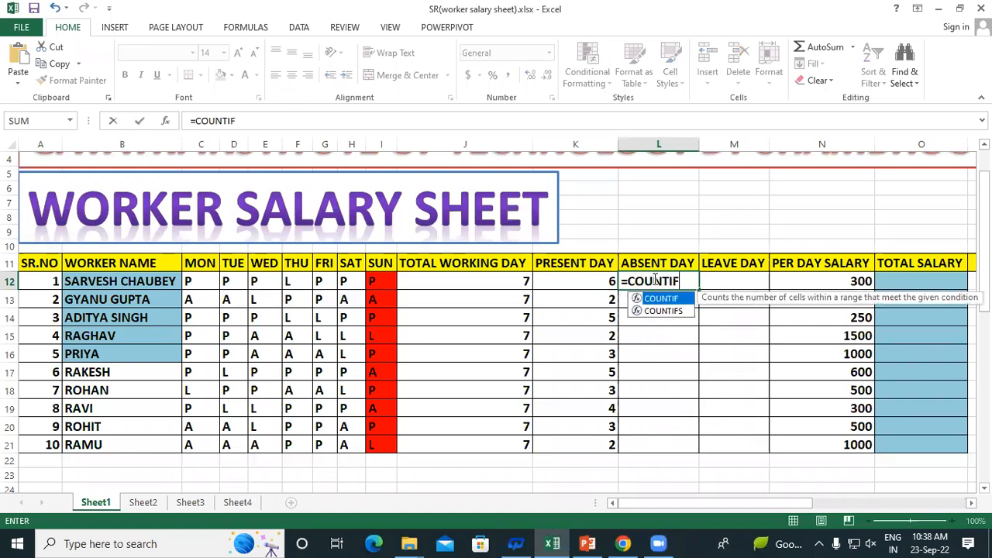
text(()
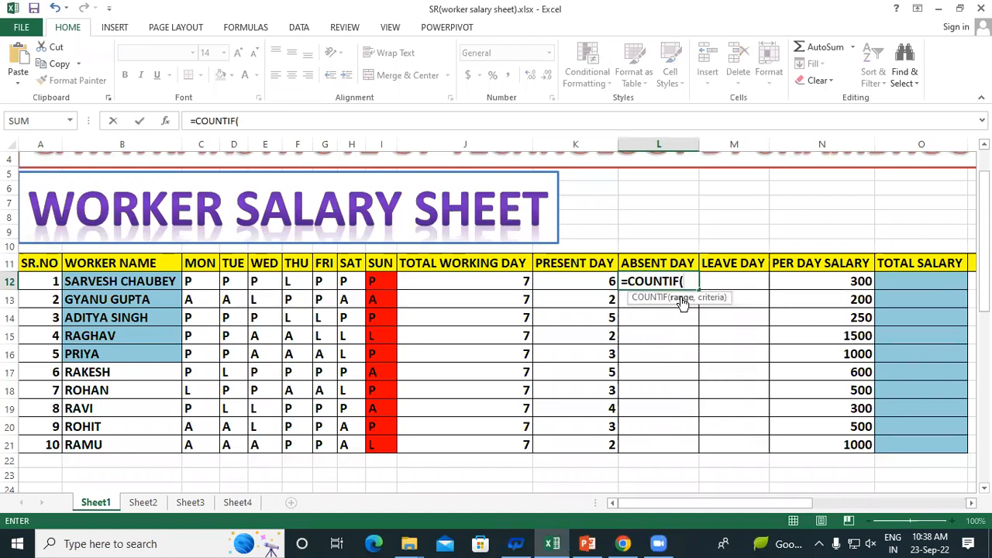
drag(204, 284, 386, 280)
text(,)
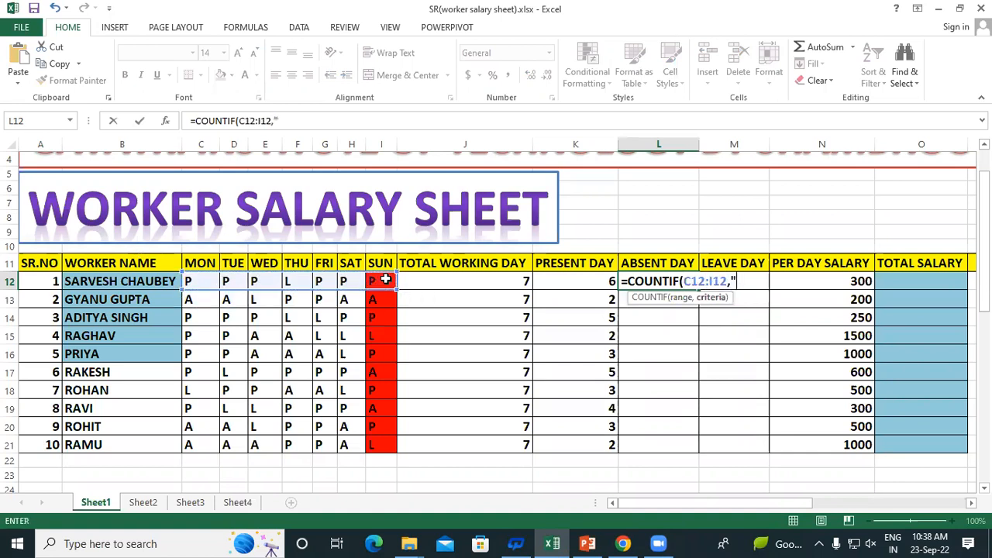
text("A"))
key(Return)
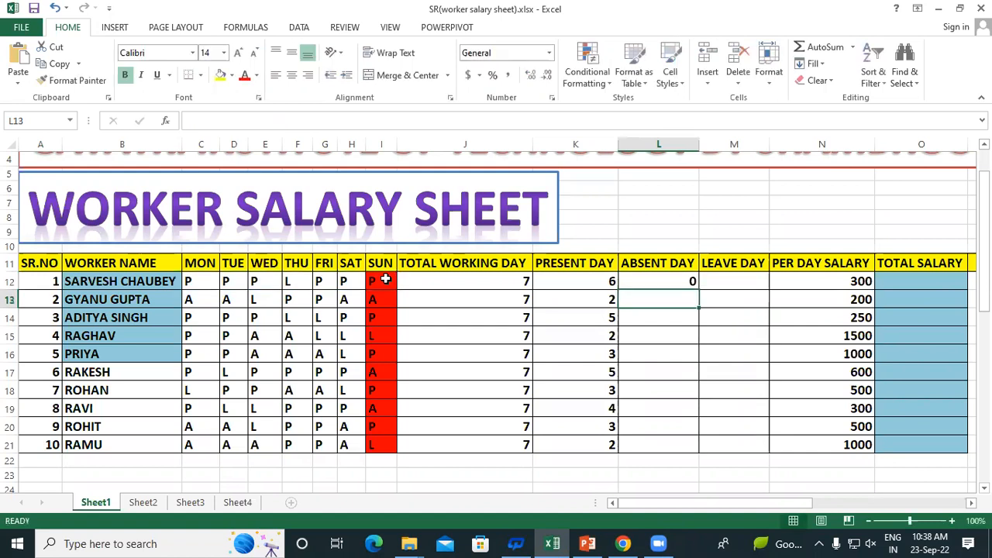
click(660, 283)
drag(699, 290, 730, 458)
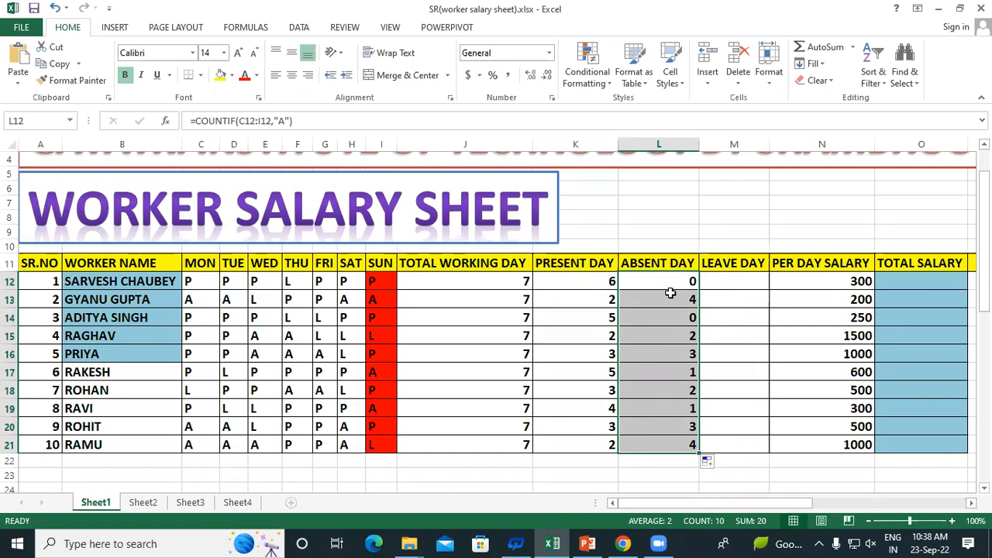
Step: Count the leave days with =COUNTIF(C12:I12,"L") in M12 and fill the formula down to M21
click(742, 281)
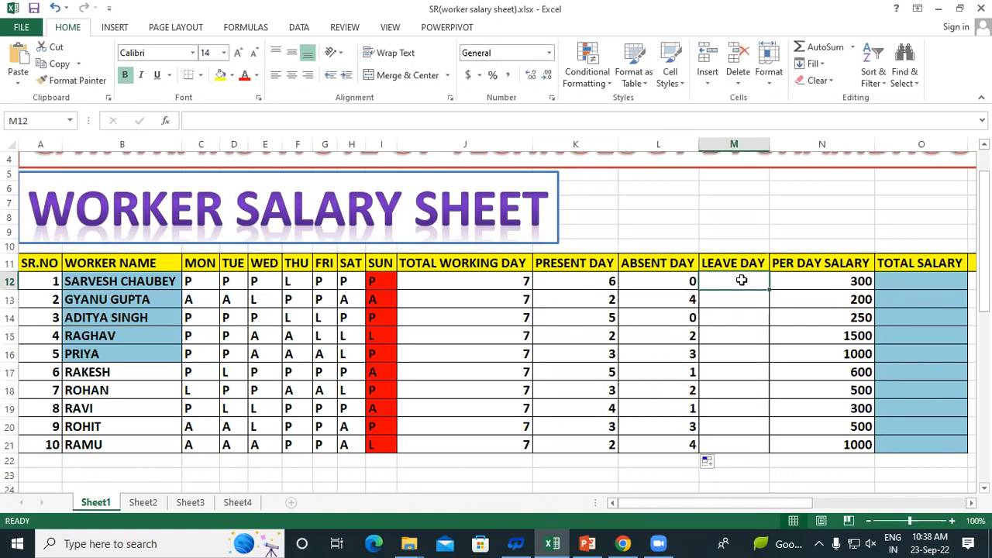
text(=)
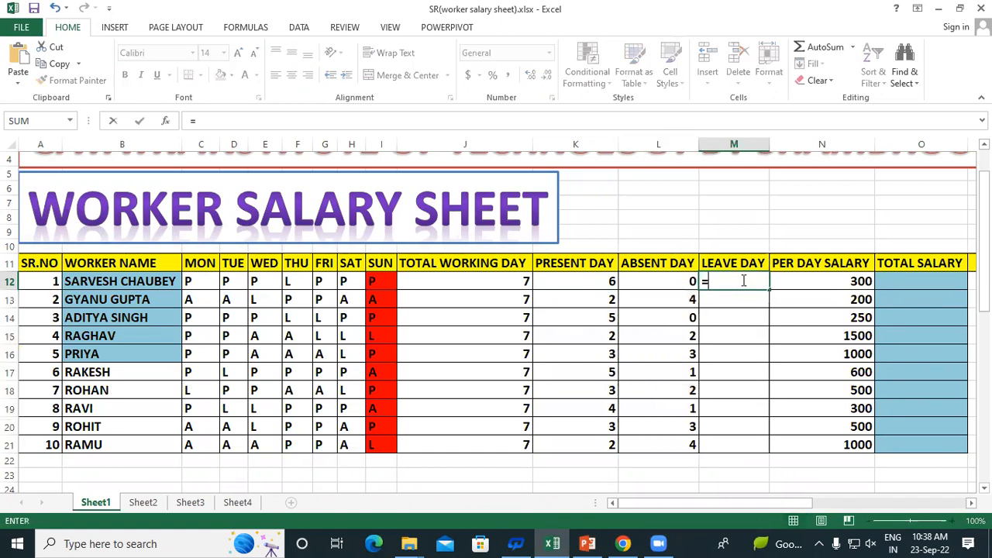
text(COUN)
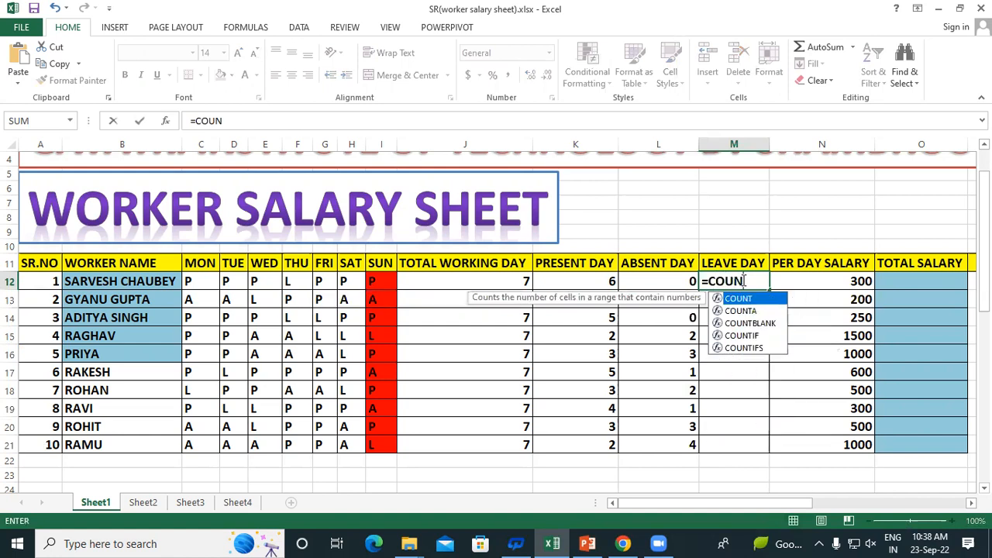
text(TI)
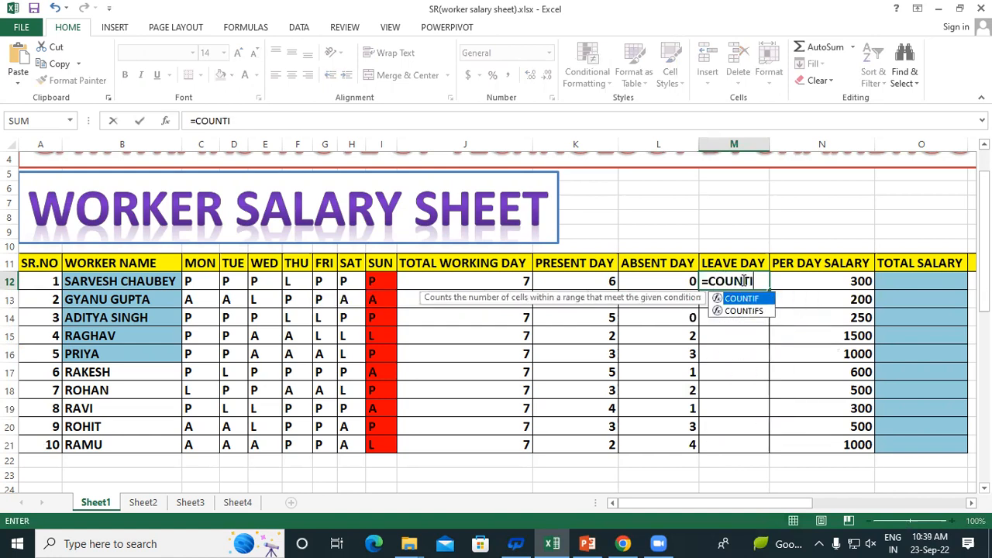
text(F()
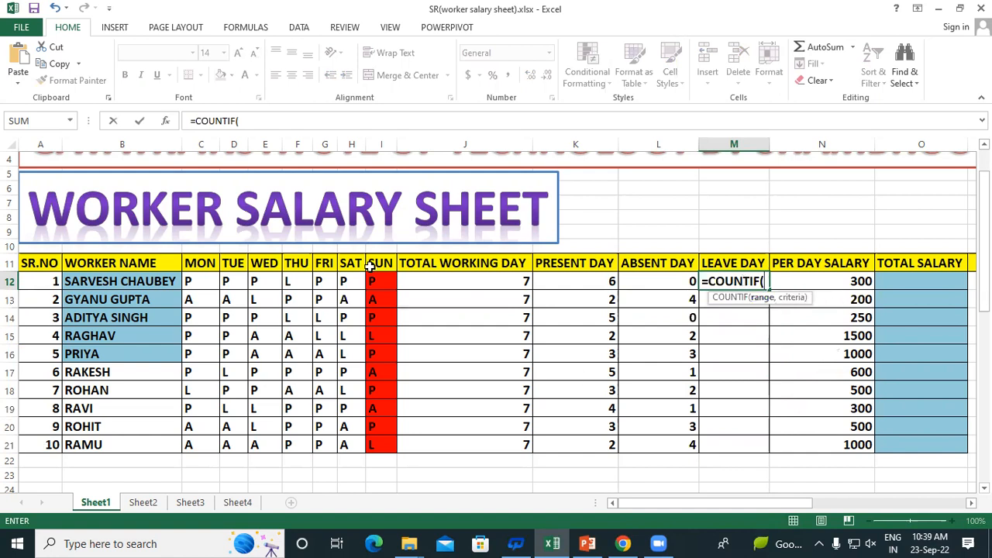
drag(197, 281, 381, 280)
text(,)
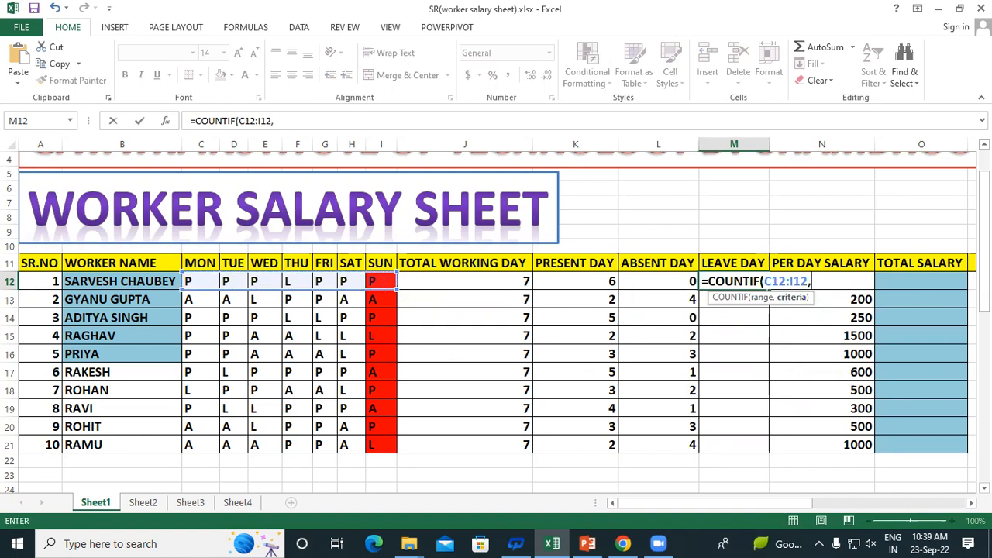
text(L)
key(BackSpace)
text("L)
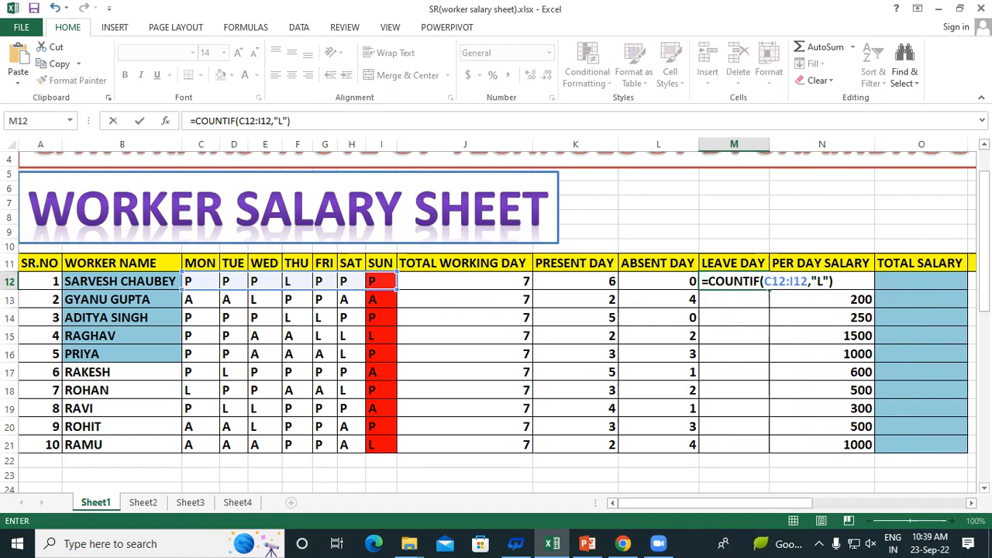
key(Return)
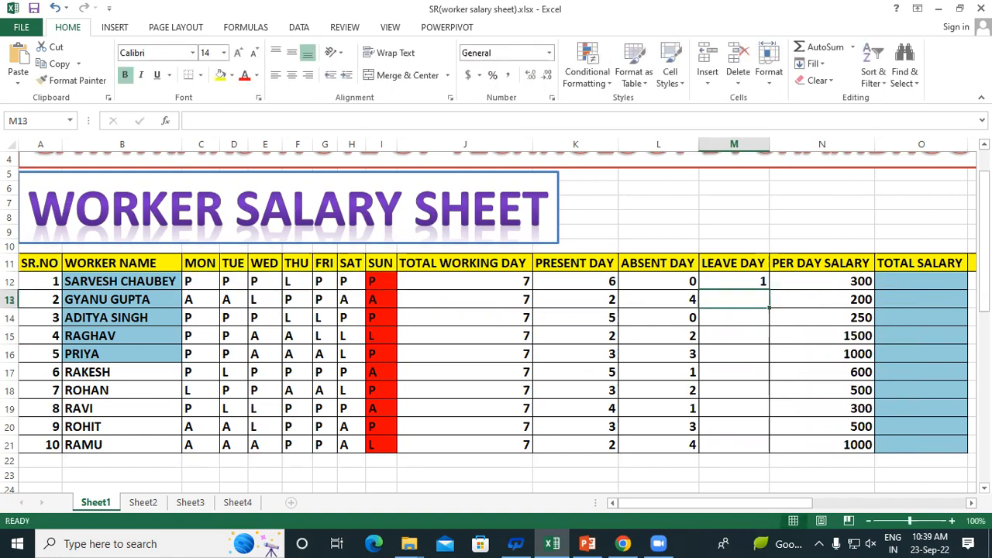
click(743, 284)
drag(773, 362, 783, 446)
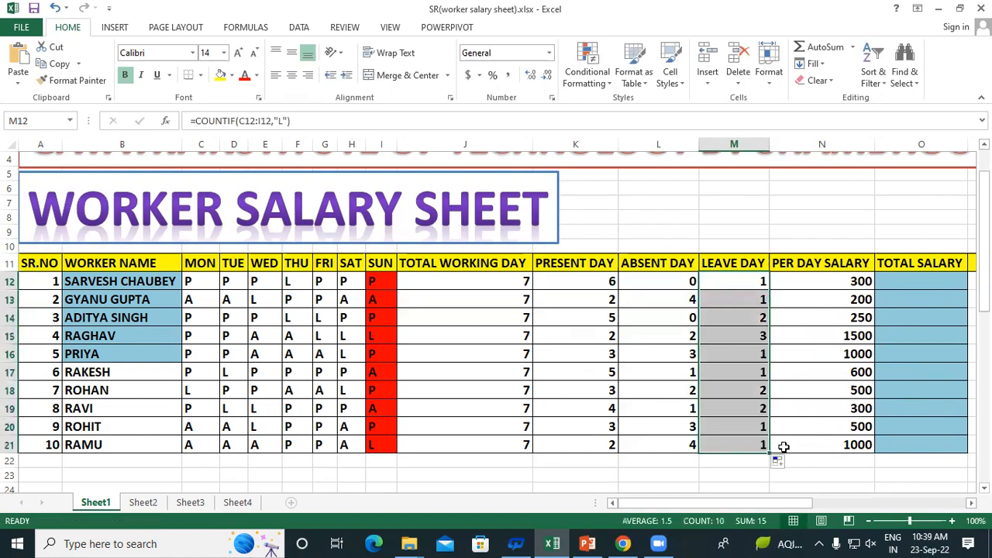
Step: Check the first worker's total working, present, absent and leave day formulas in J12 to M12 against their headings
click(127, 280)
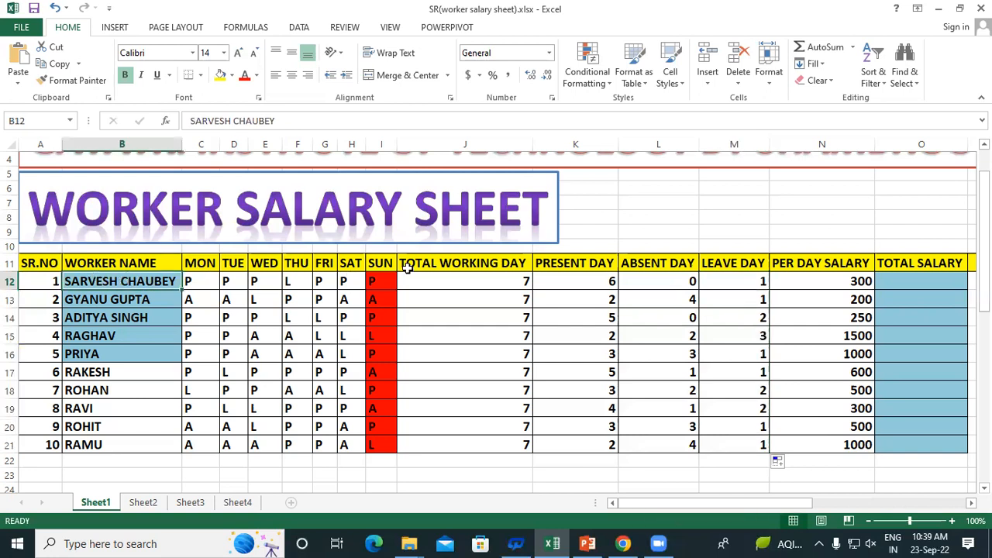
click(485, 262)
click(473, 282)
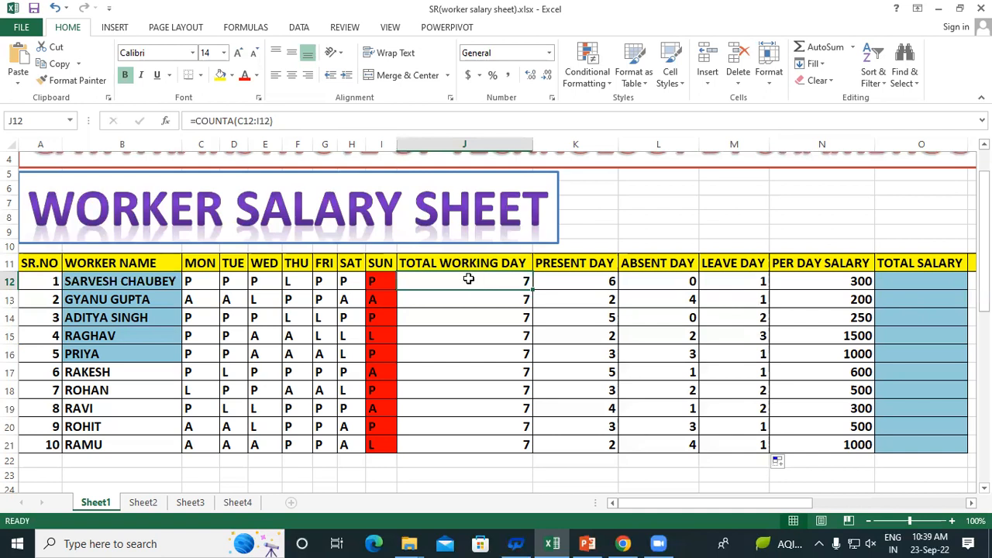
click(543, 262)
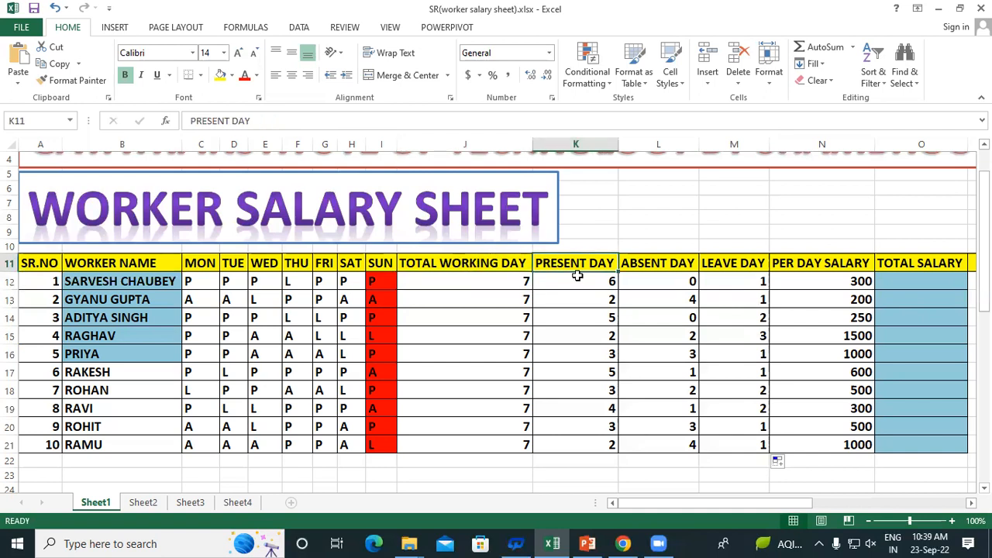
click(583, 281)
click(643, 262)
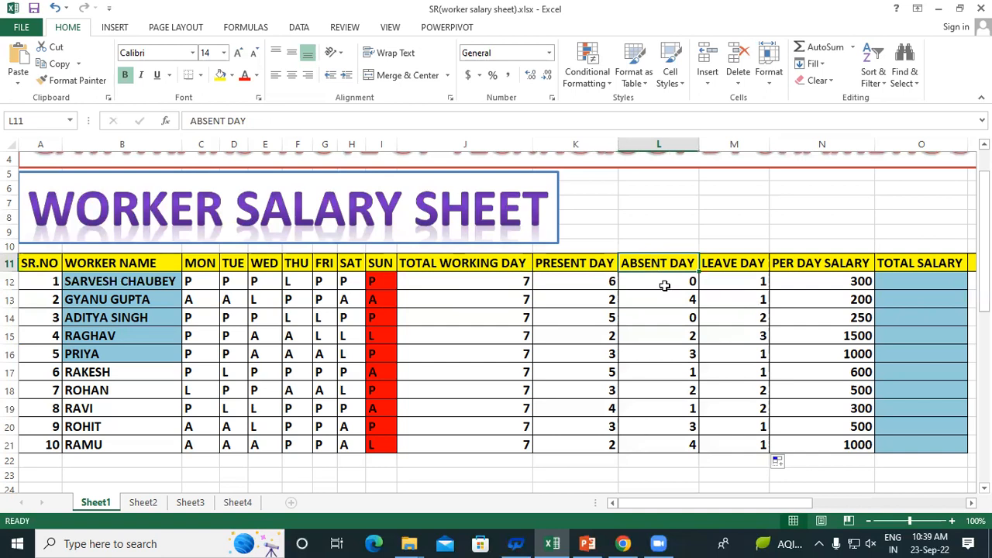
click(665, 285)
click(714, 262)
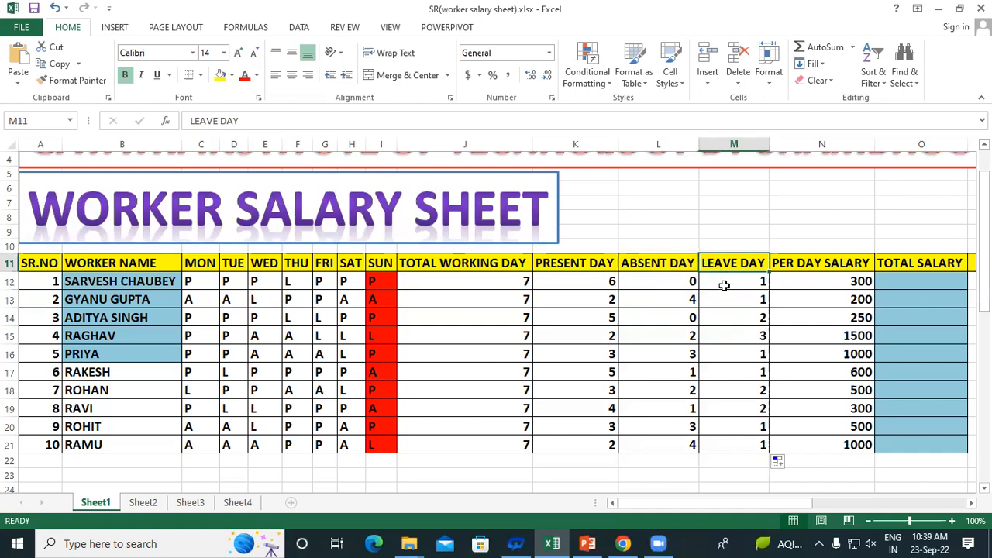
click(724, 286)
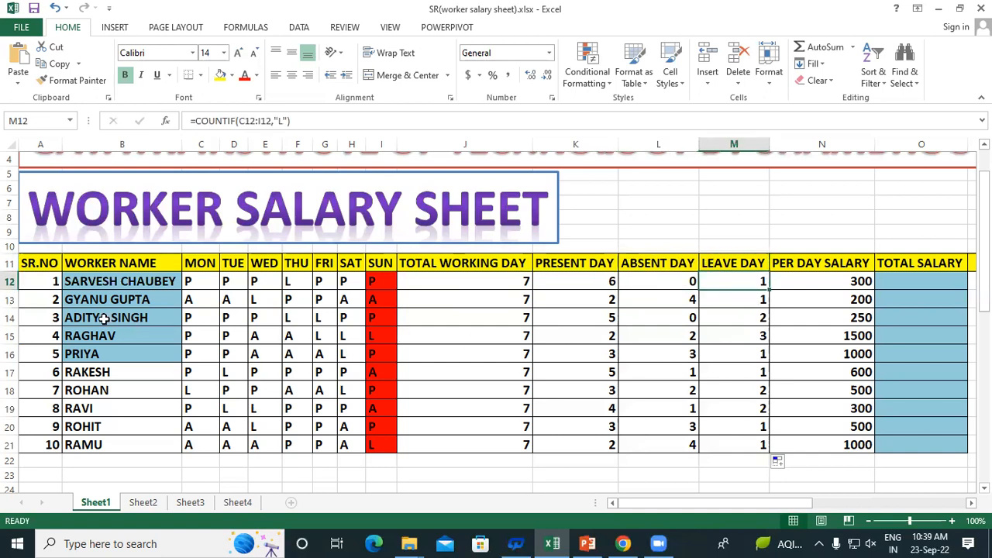
Step: Review the Present Day, Absent Day and Leave Day columns from row 12 to row 21
click(578, 282)
drag(576, 292, 580, 449)
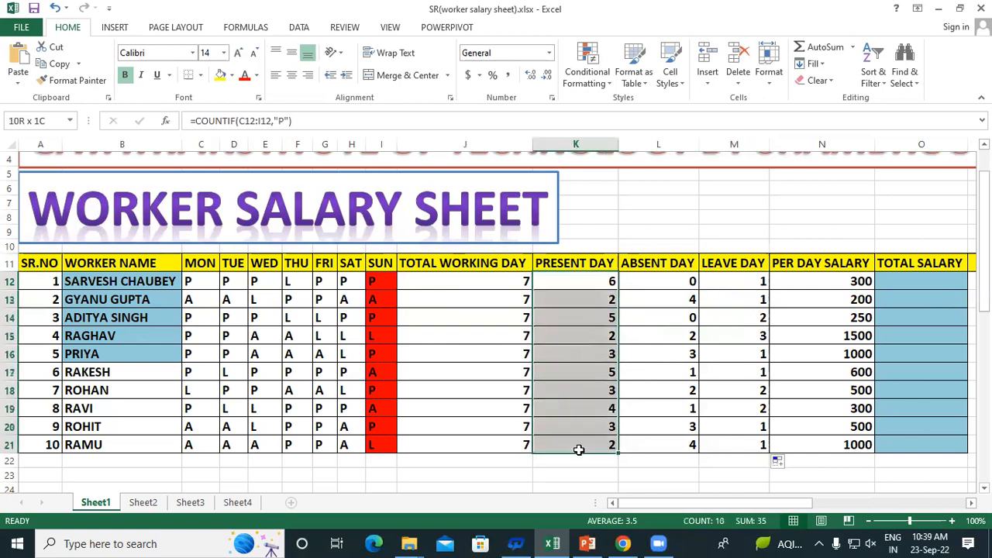
drag(649, 281, 646, 449)
click(716, 288)
drag(716, 318, 728, 443)
click(644, 283)
drag(644, 283, 644, 282)
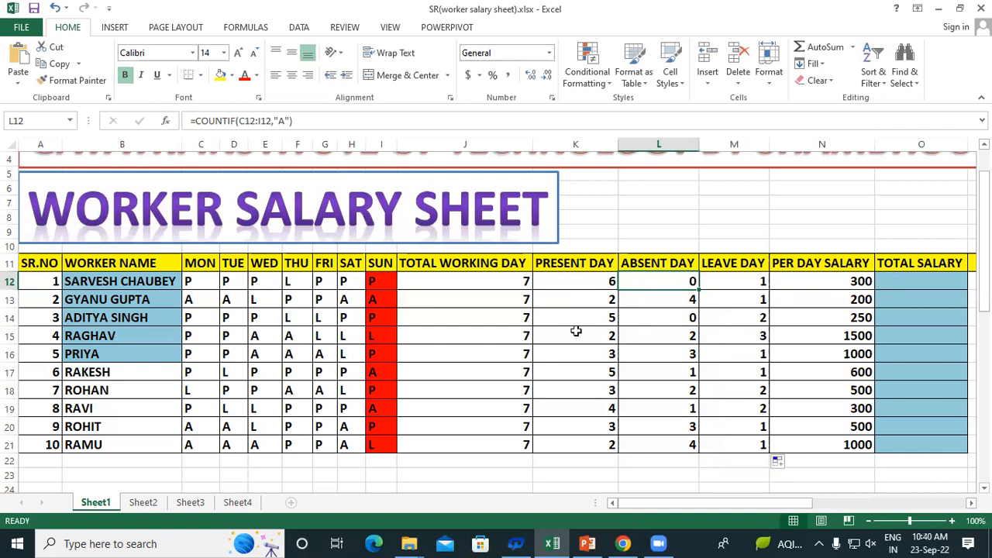
click(567, 260)
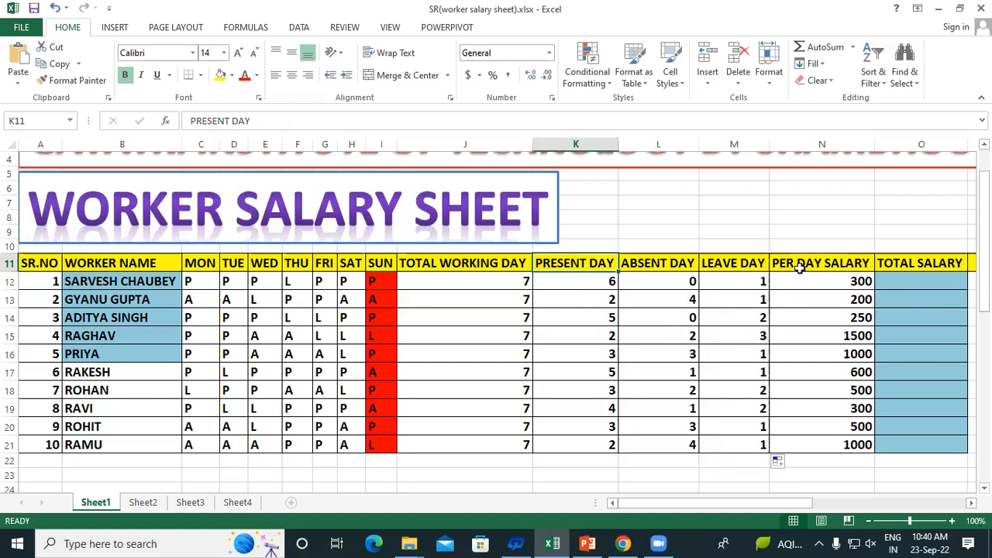
Step: Examine the Per Day Salary values in N12:N21 and compare individual workers' names with their daily rates
click(109, 285)
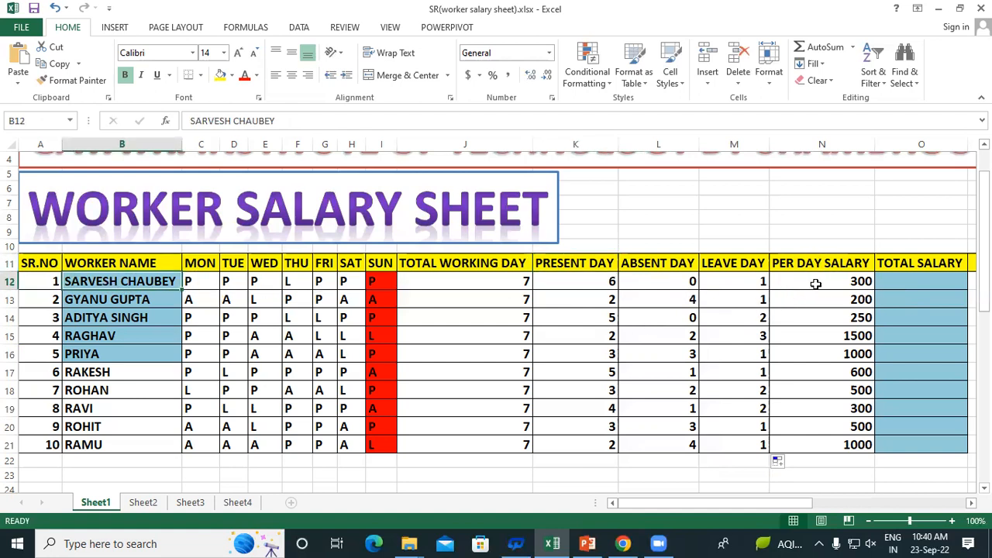
click(832, 266)
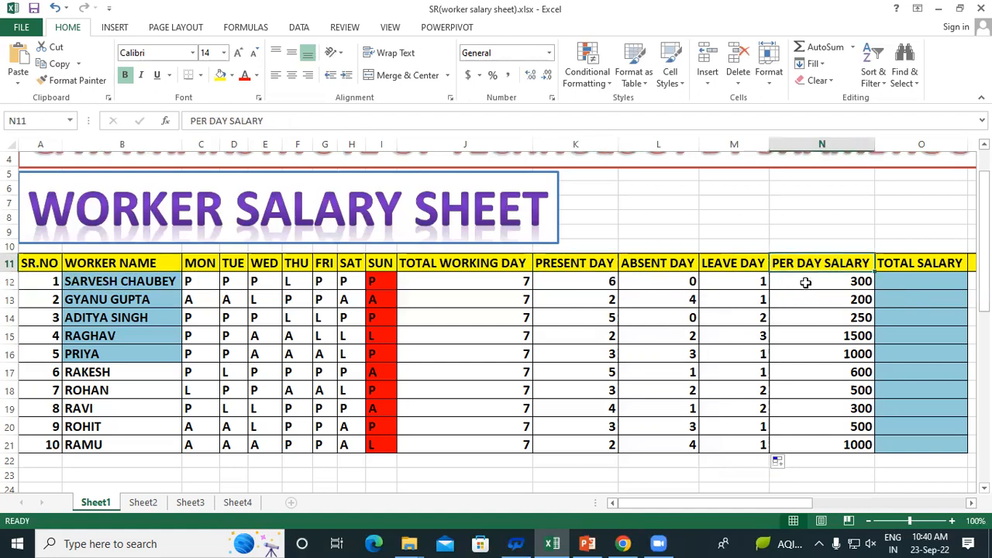
drag(804, 282, 819, 448)
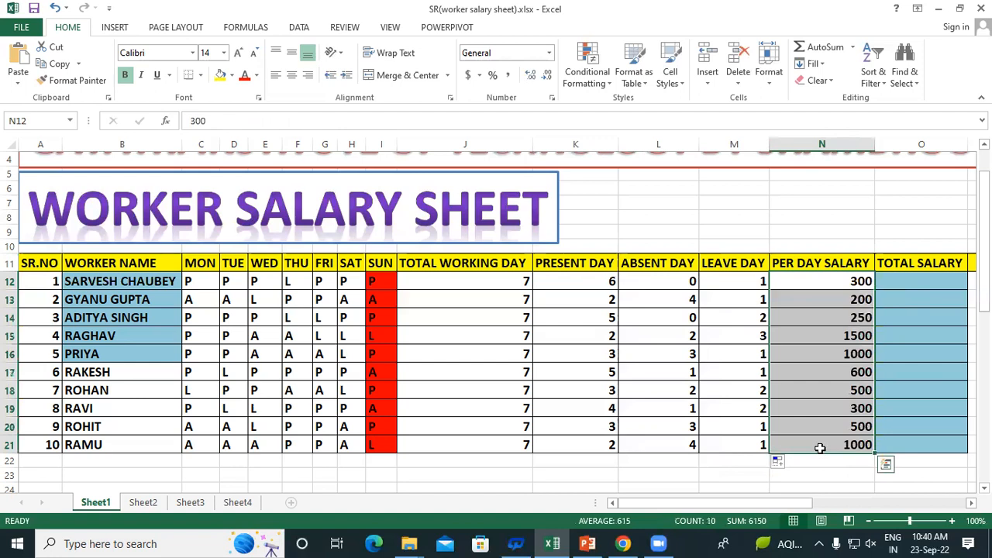
click(804, 372)
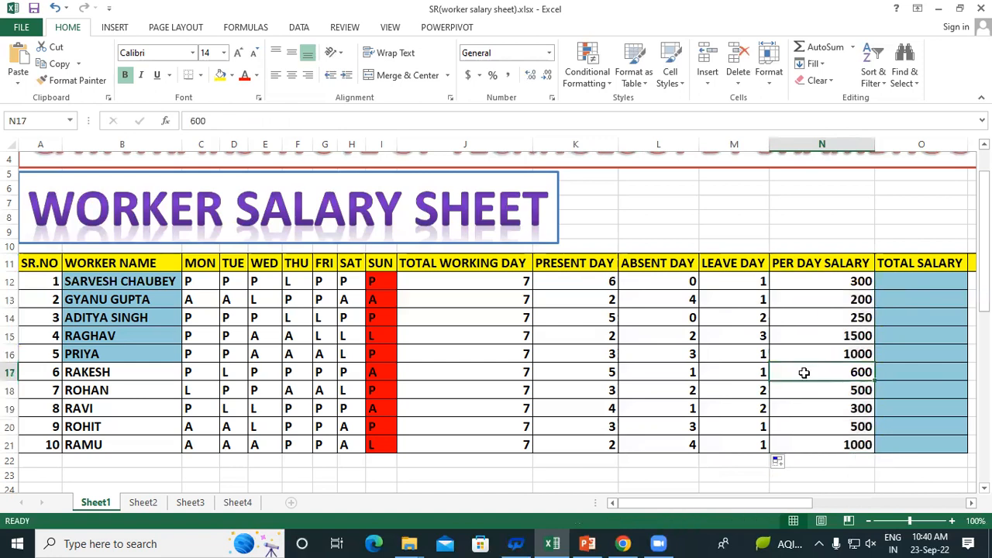
click(811, 279)
click(97, 281)
click(841, 281)
click(105, 297)
click(850, 301)
click(118, 339)
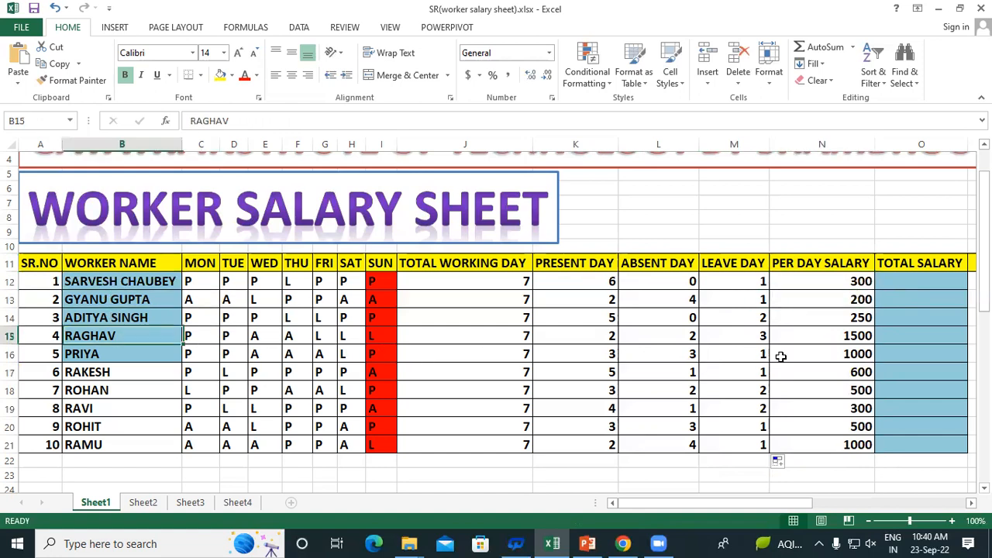
click(837, 352)
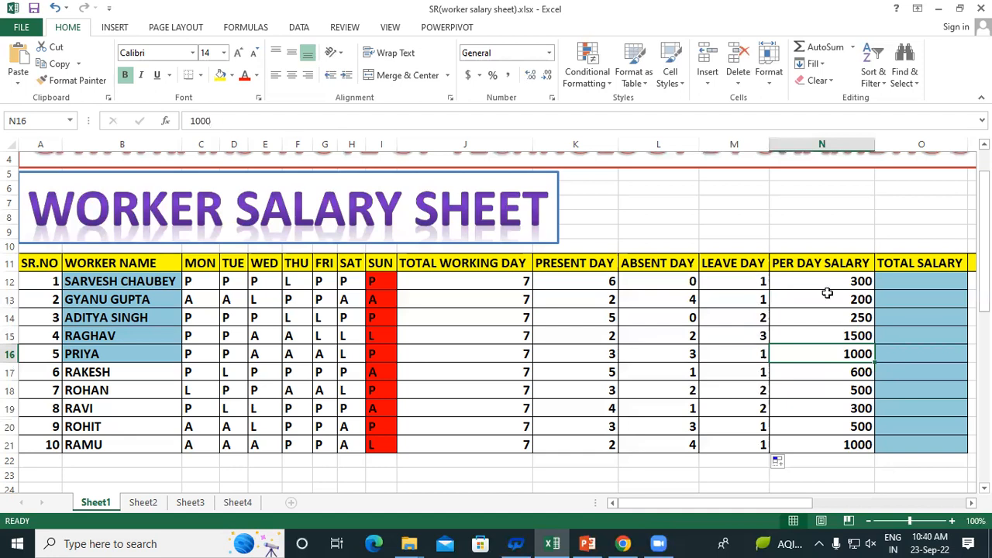
drag(822, 281, 821, 448)
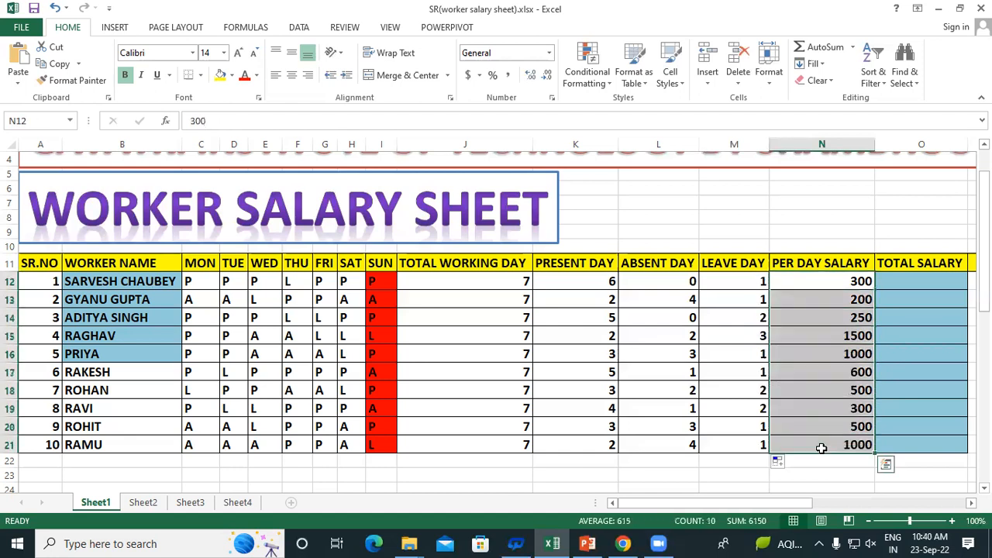
Step: Calculate the first worker's total salary in O12 with =K12*N12
click(910, 280)
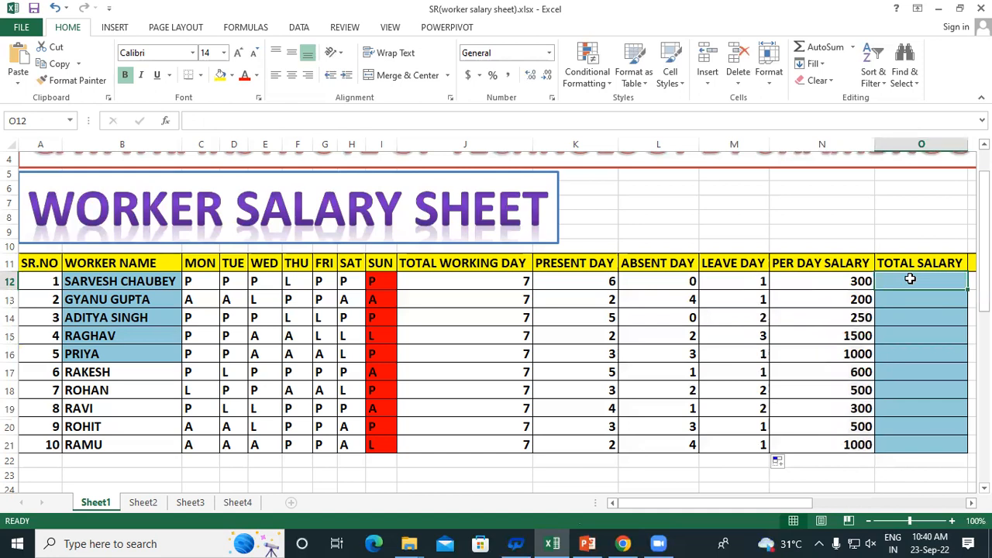
text(=)
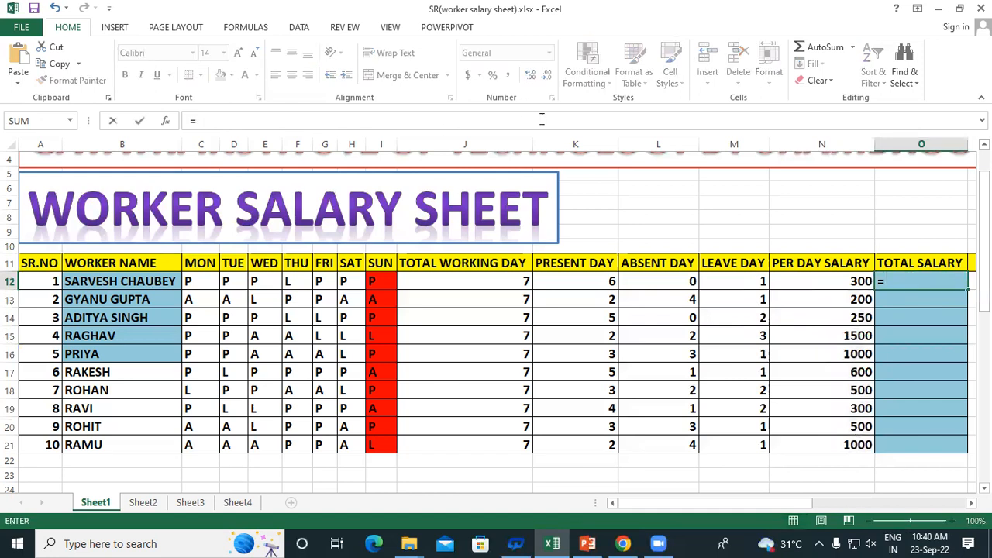
click(594, 281)
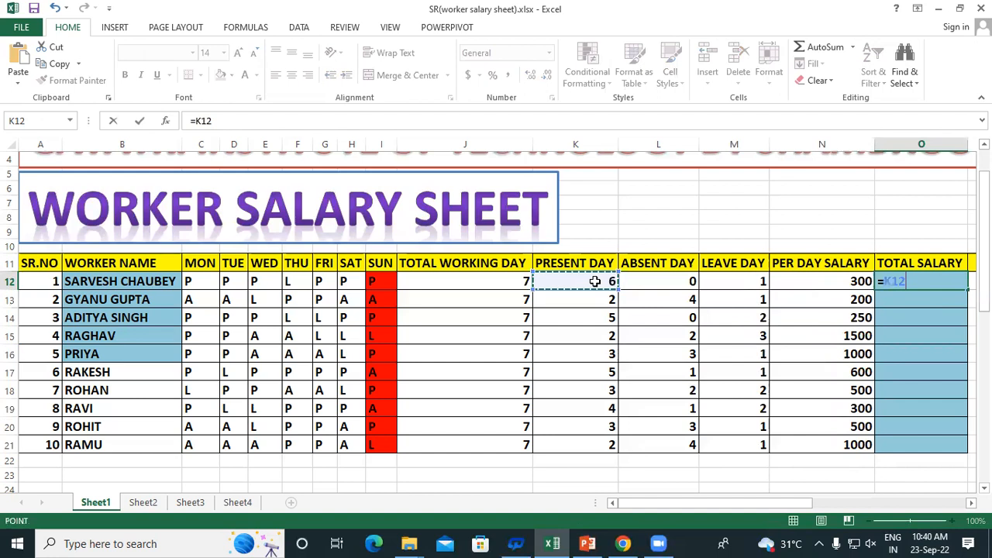
text(*)
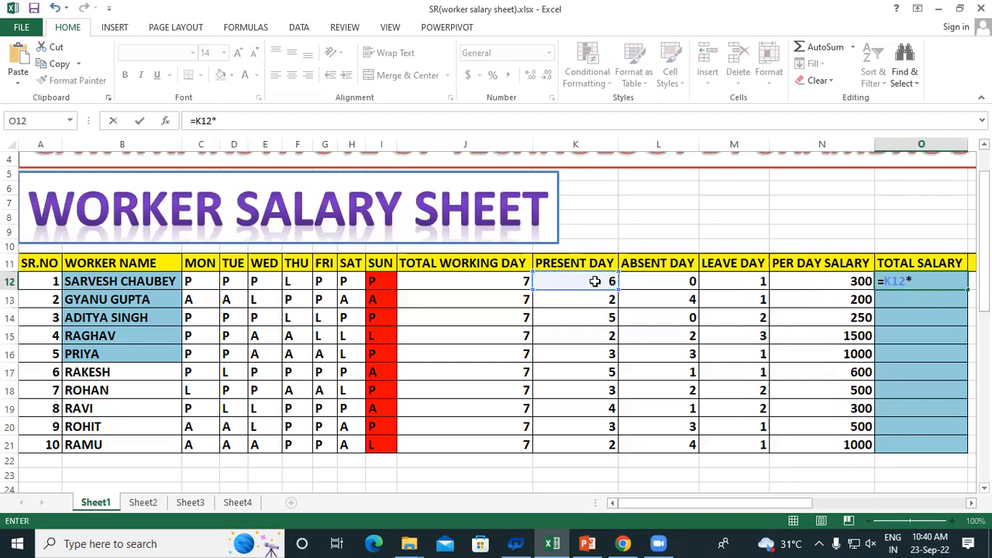
click(826, 280)
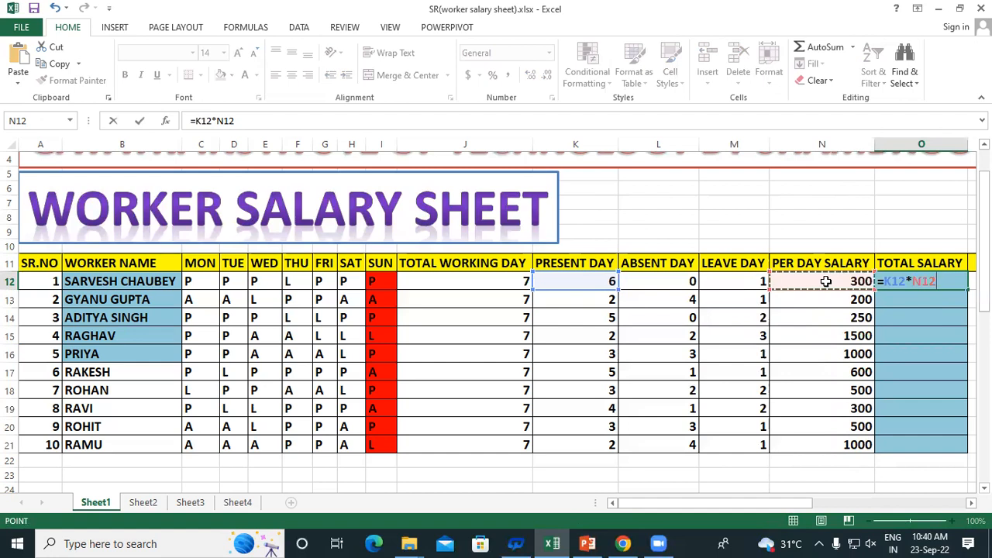
key(Return)
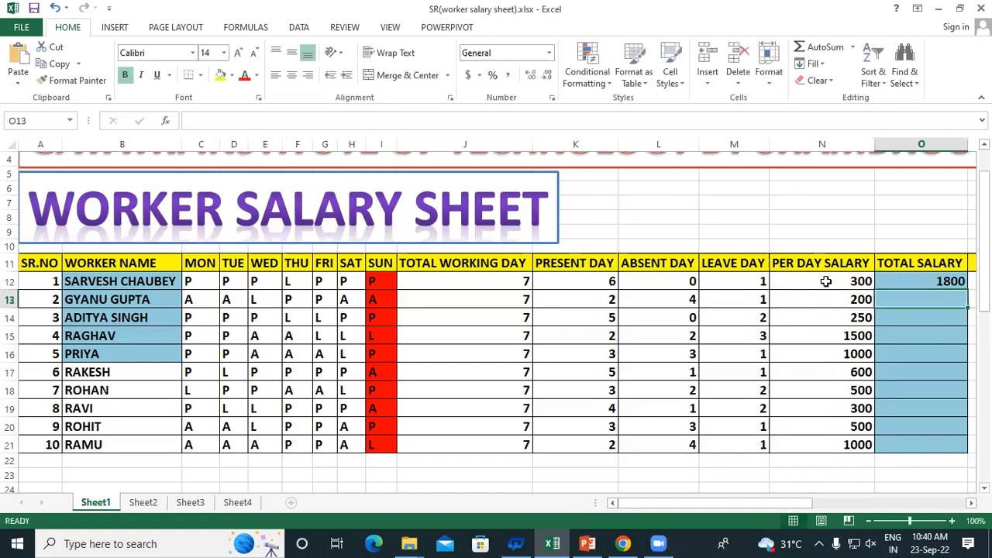
Step: Check the source values in K12 and N12, fill the total salary formula down to O21, and clear O12:O21
click(584, 265)
click(598, 281)
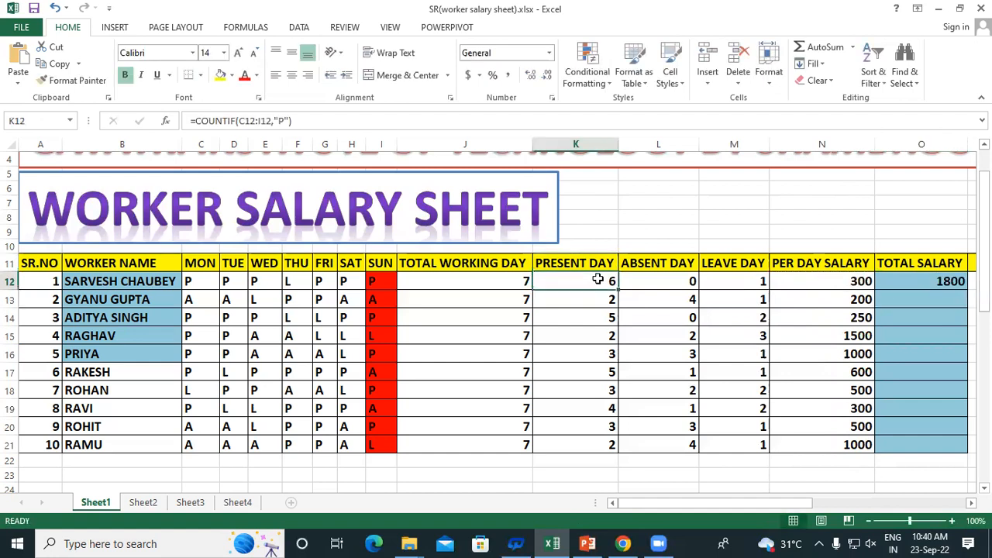
click(831, 263)
click(836, 287)
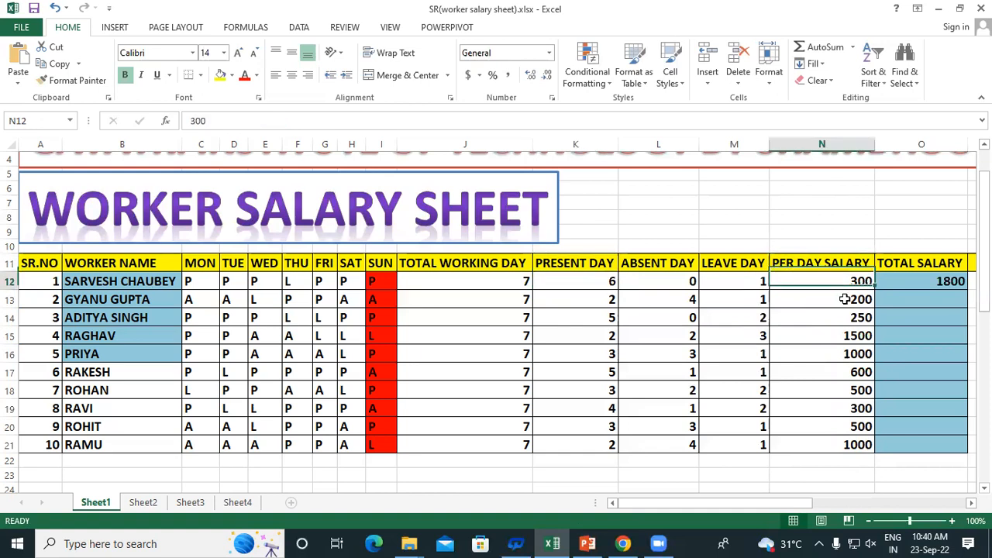
click(939, 285)
drag(967, 291, 860, 450)
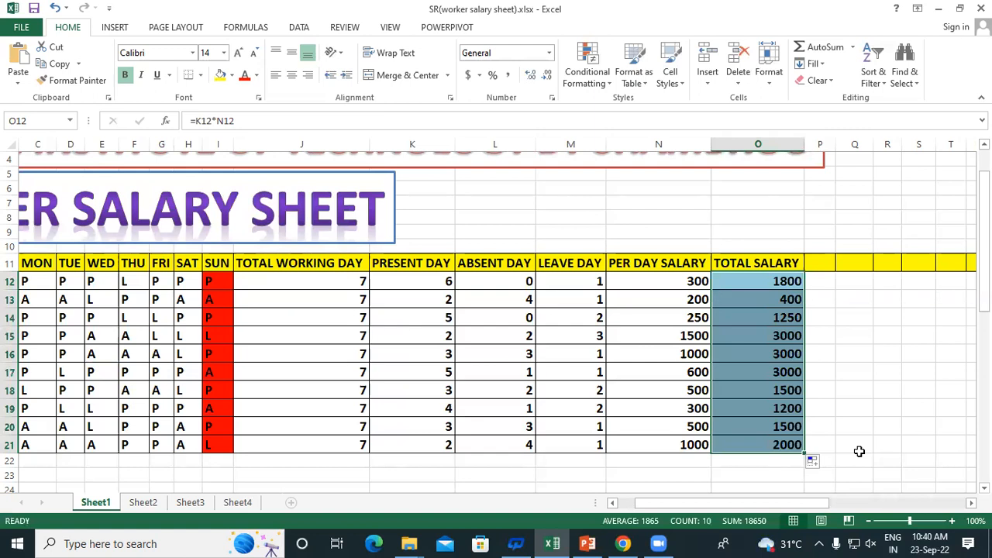
key(Delete)
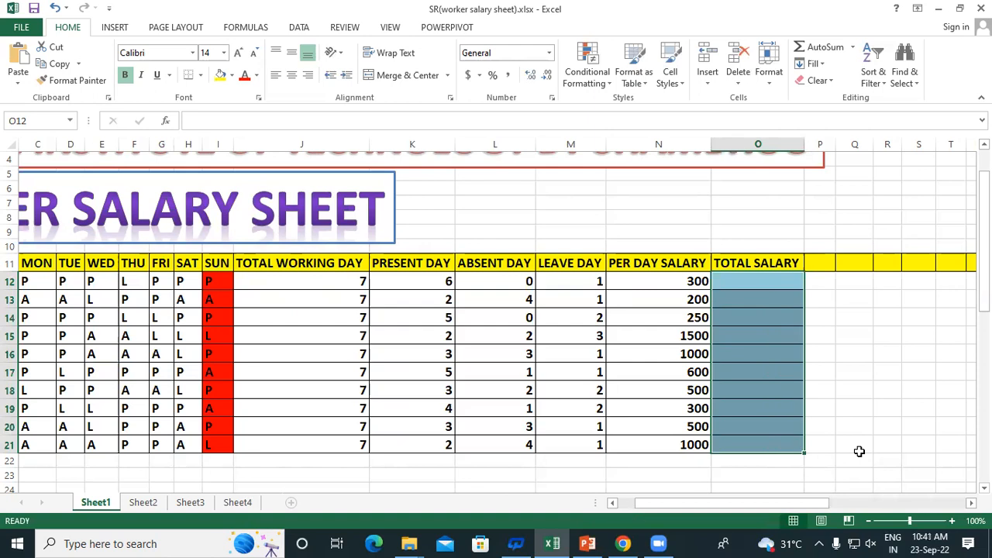
Step: Enter =K12*N12 in O12 to multiply the first worker's present days by the per day salary
click(749, 281)
text(=)
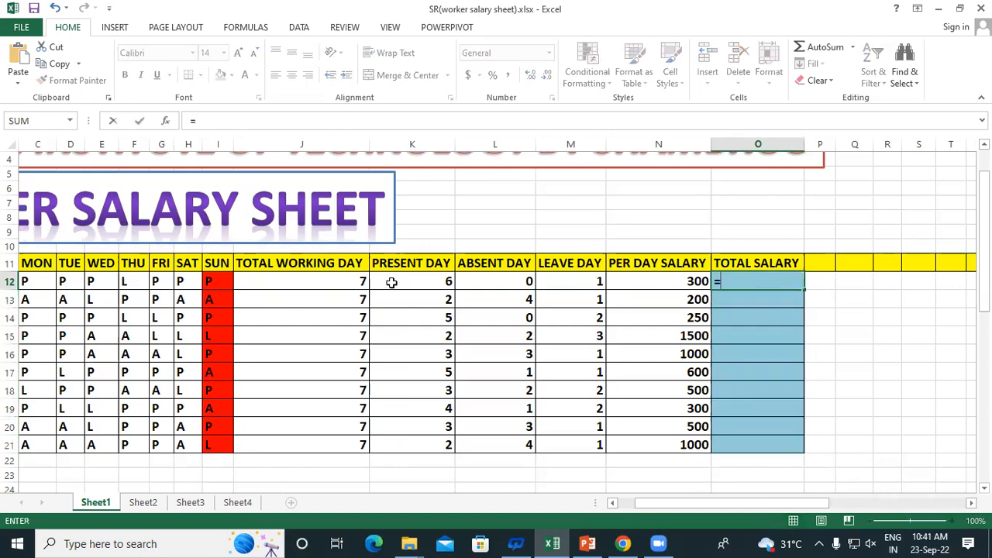
click(414, 282)
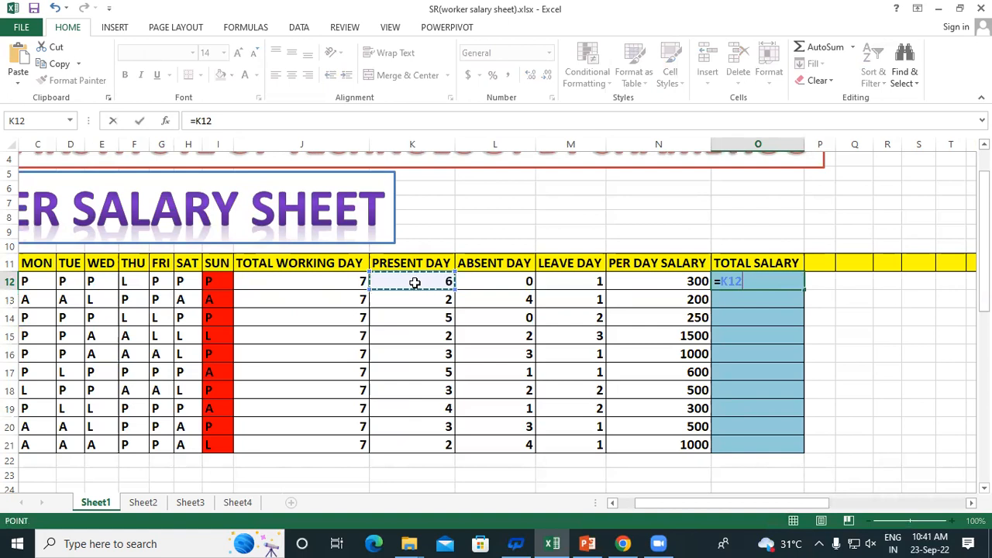
text(*)
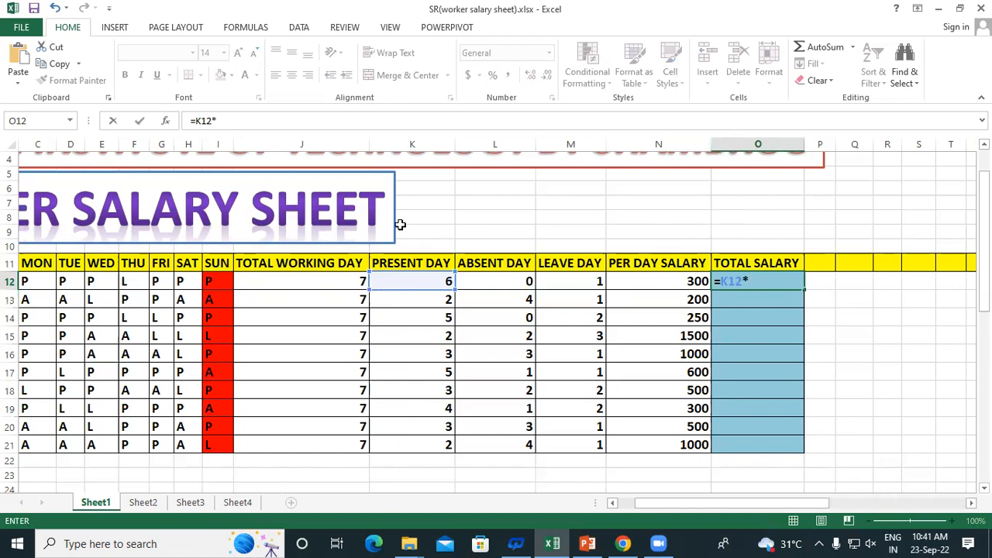
click(651, 281)
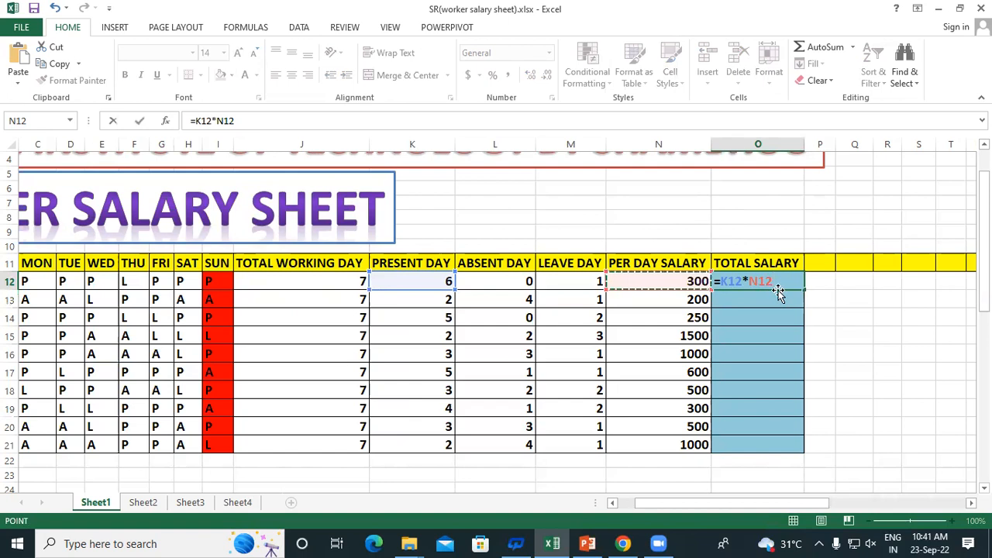
key(Return)
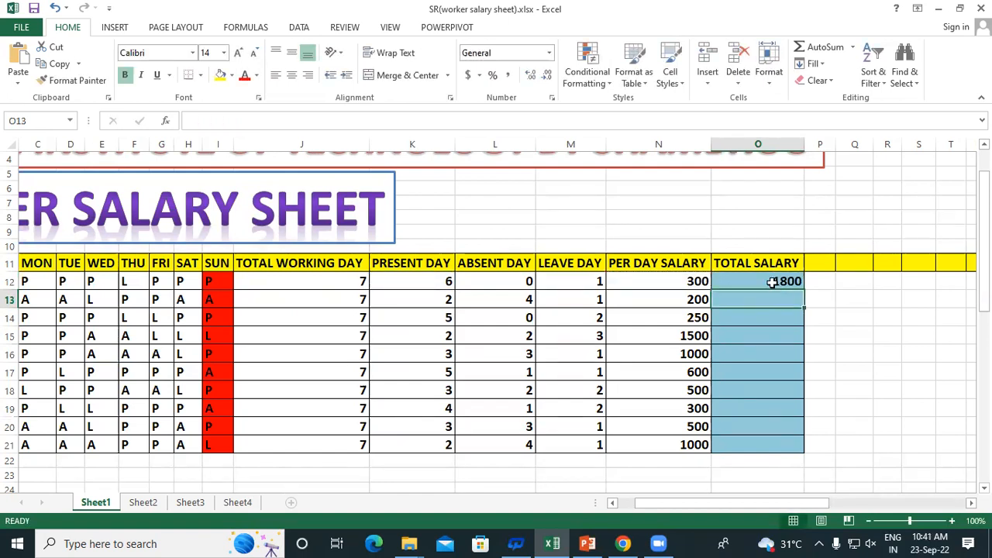
Step: Fill the total salary formula from O12 down to O21, and clear the filled range
click(774, 283)
drag(804, 290, 824, 454)
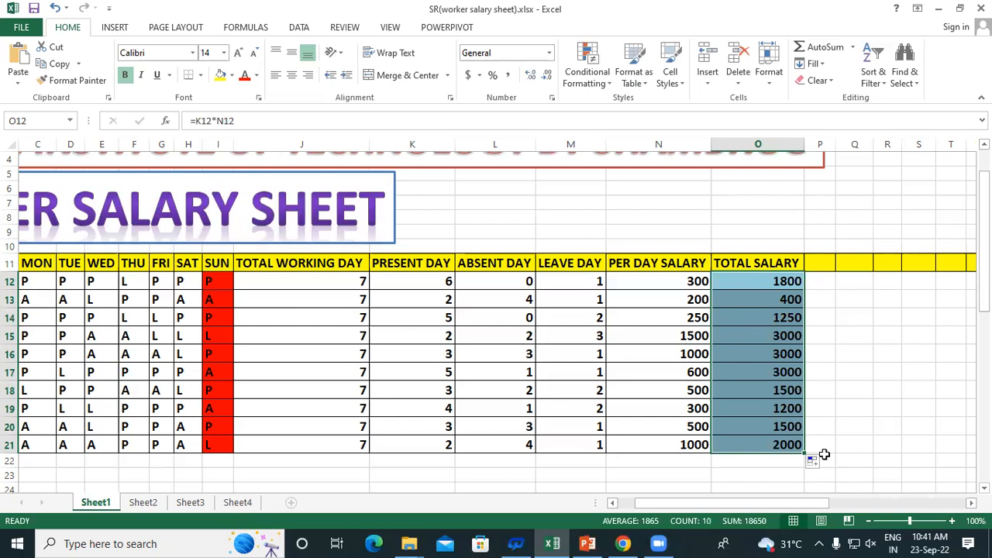
key(Delete)
Step: Calculate the first worker's total salary in O12 with =K12*N12 and fill the formula down to O21
click(752, 276)
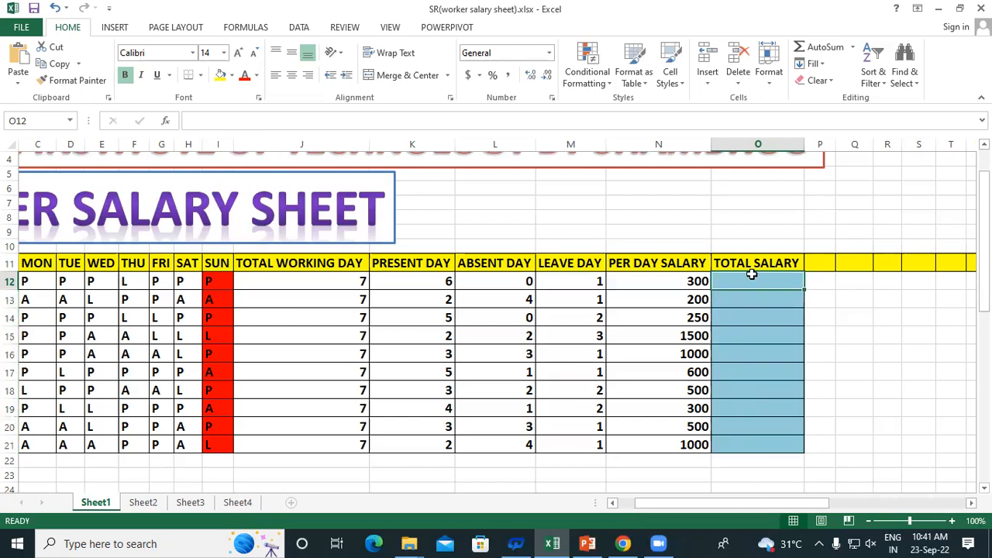
text(=)
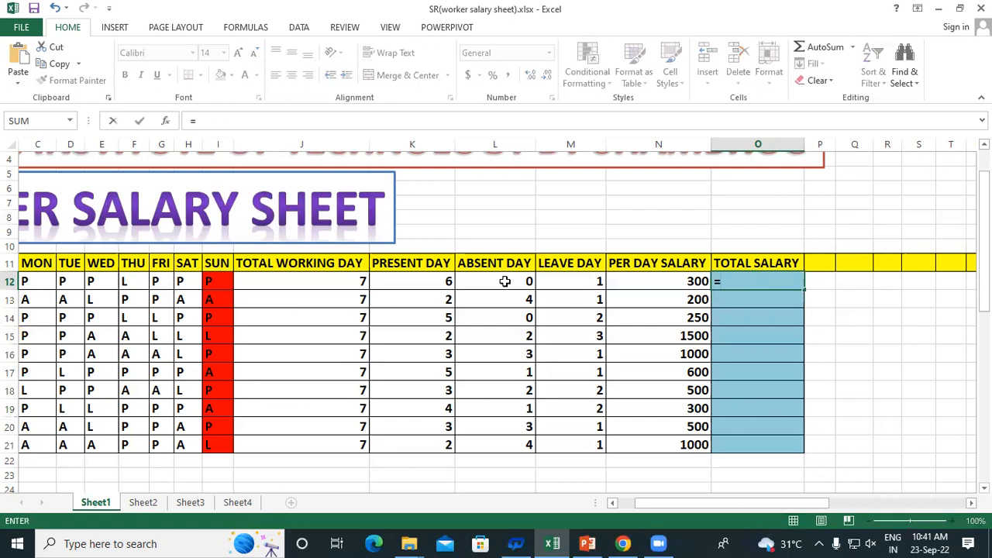
click(406, 281)
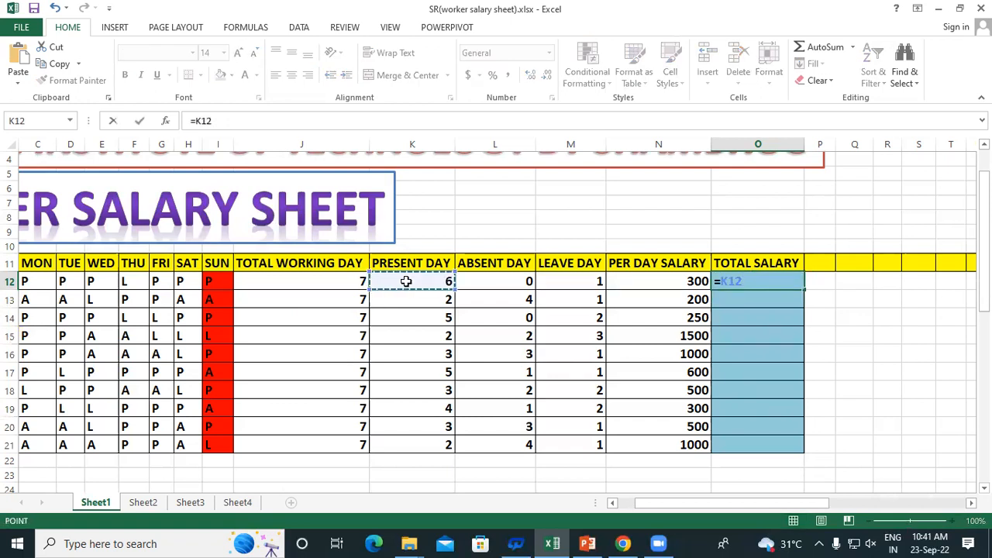
text(*)
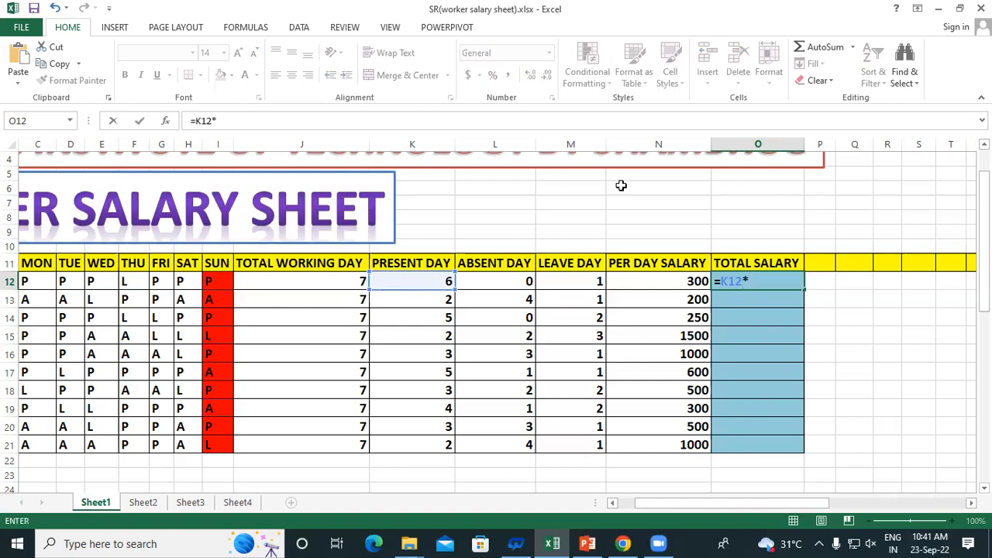
click(649, 287)
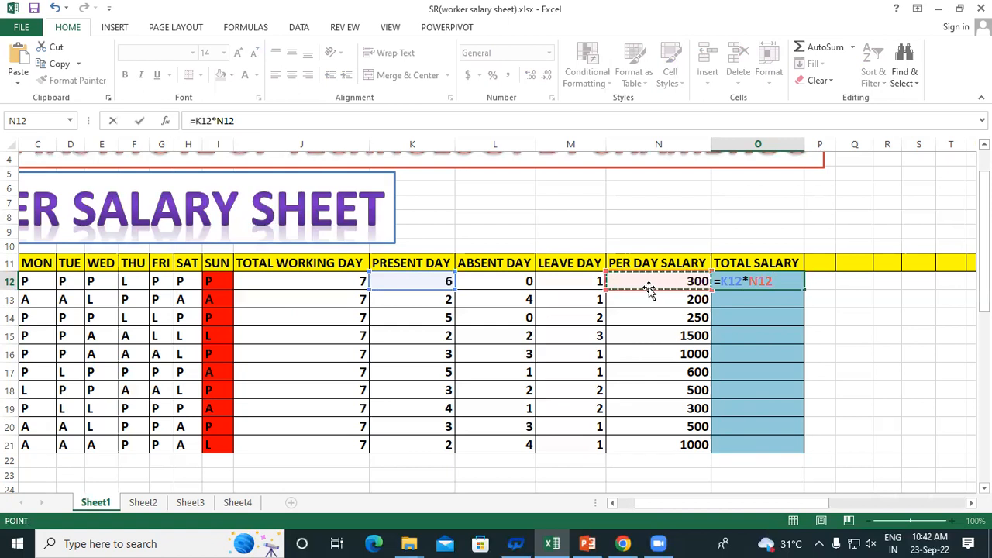
key(Return)
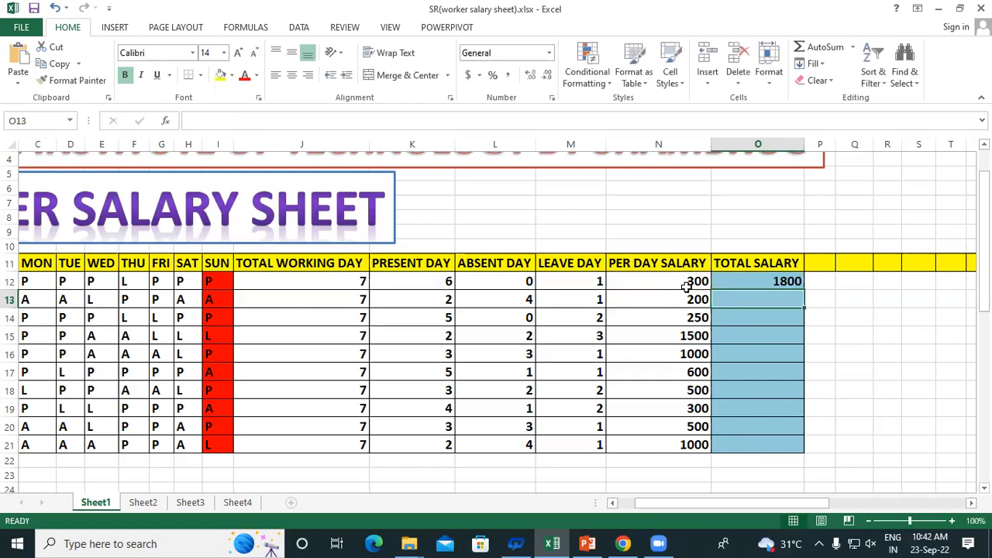
click(773, 281)
drag(811, 346, 826, 450)
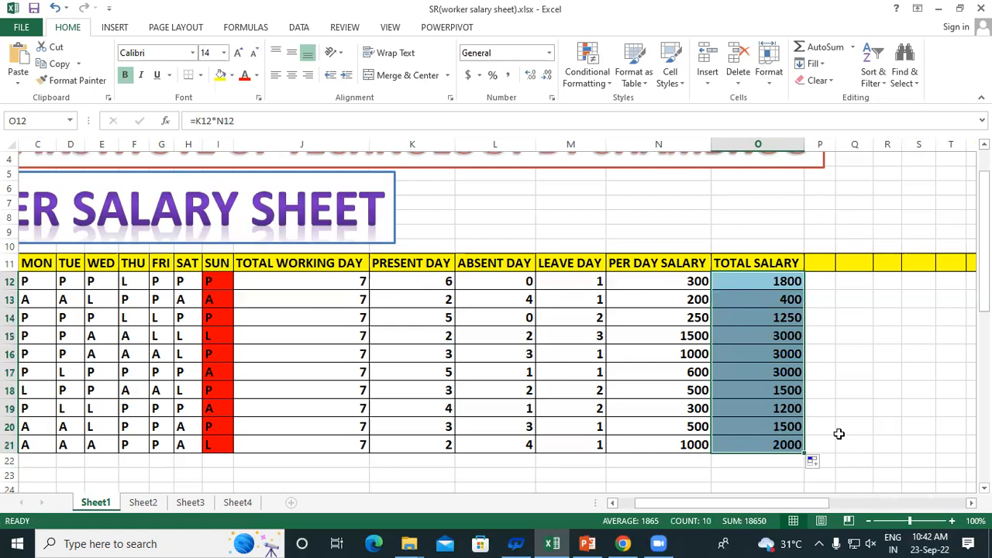